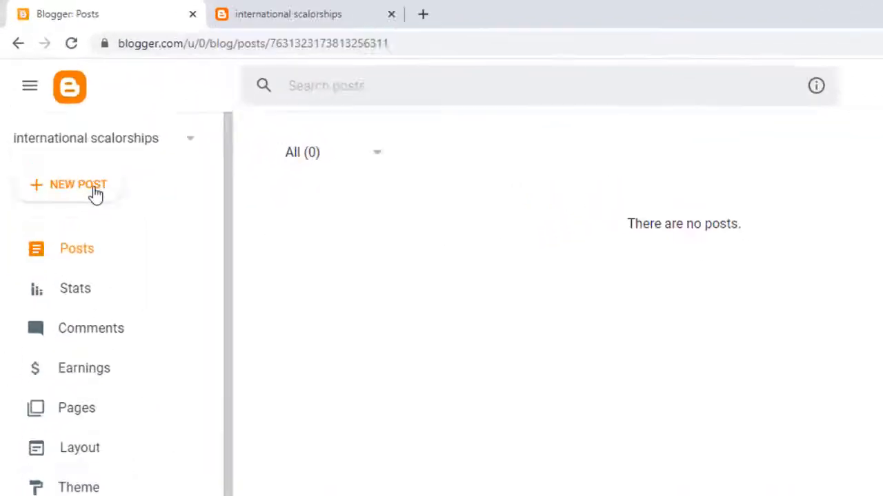
Start a new blog post, switch to the Word document and copy the whole Asian Development Bank scholarship article
click(93, 193)
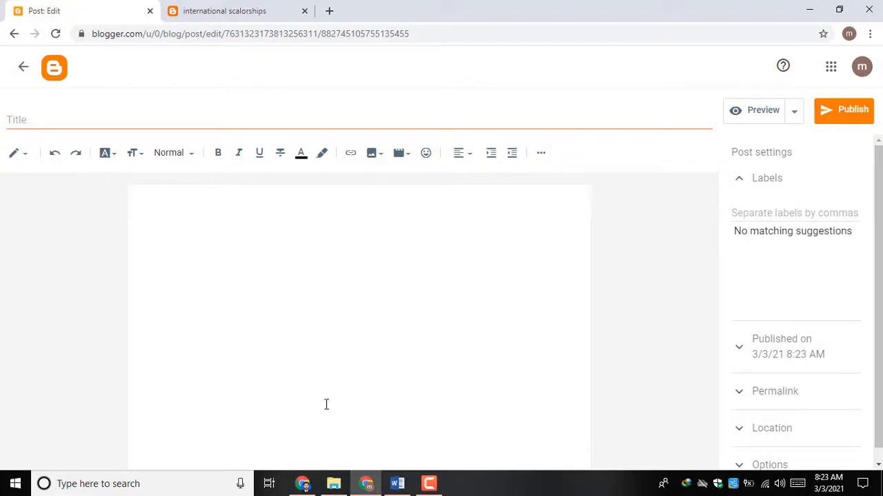
mouse_move(395, 484)
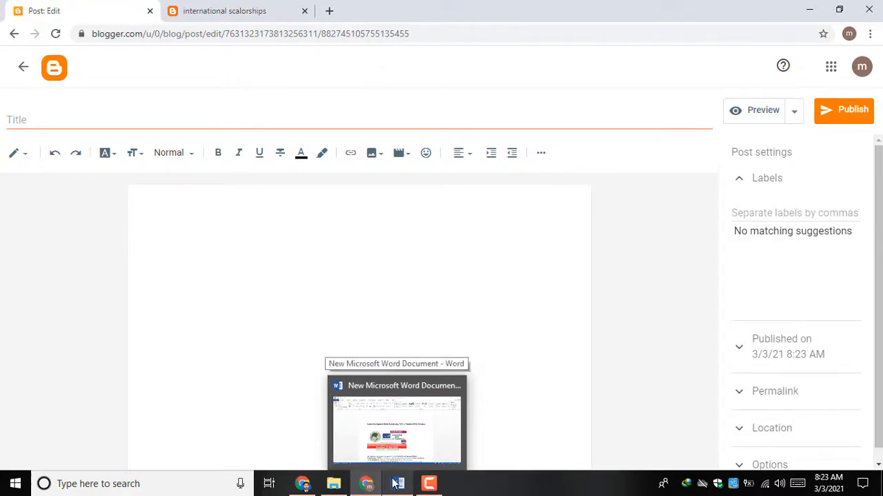
click(396, 484)
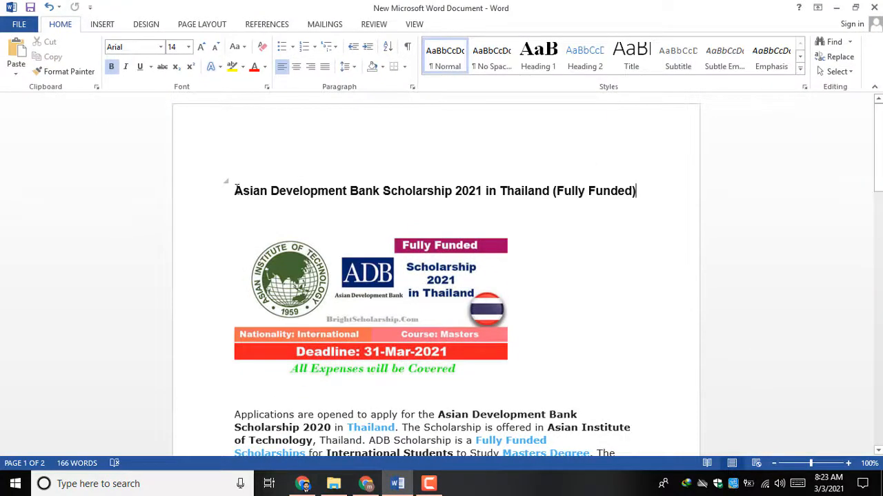
drag(236, 190, 642, 191)
key(ctrl+c)
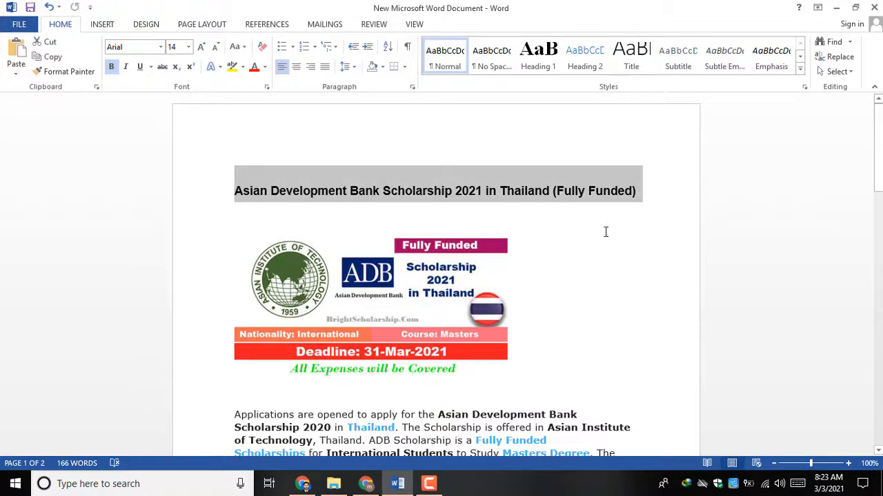
key(ctrl+a)
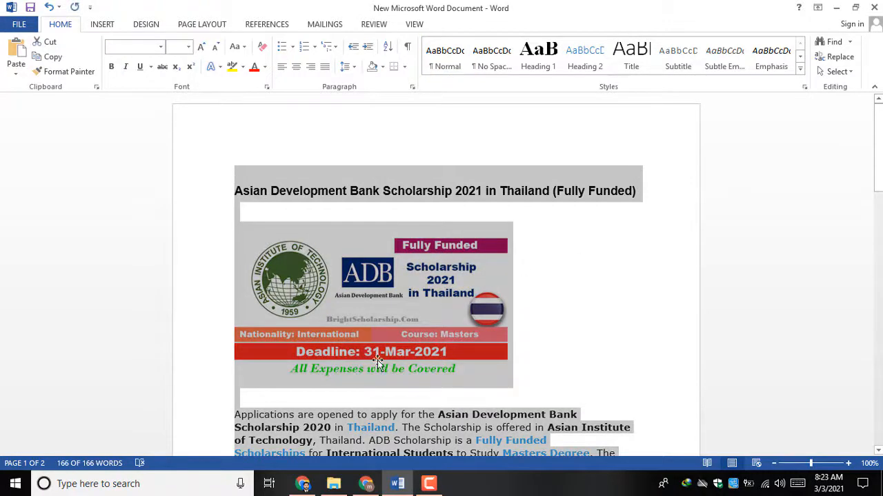
Switch back to Blogger and paste the copied article into the body of the new post
click(365, 484)
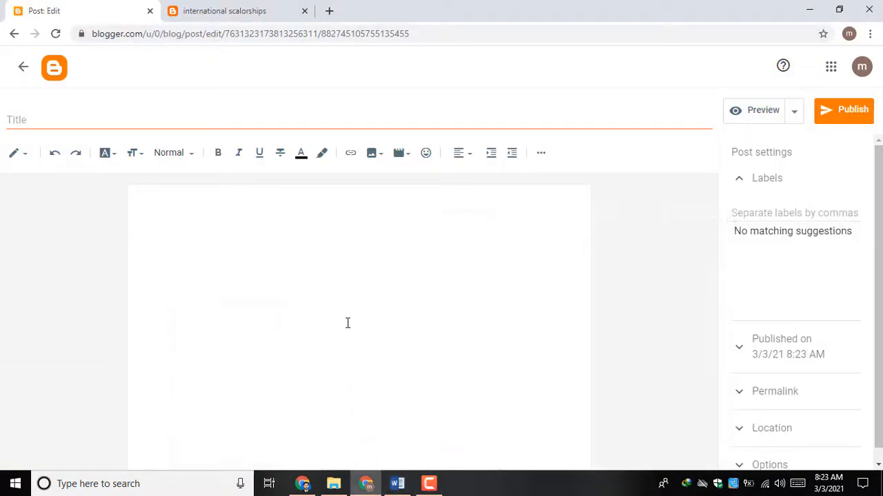
click(348, 323)
key(ctrl+v)
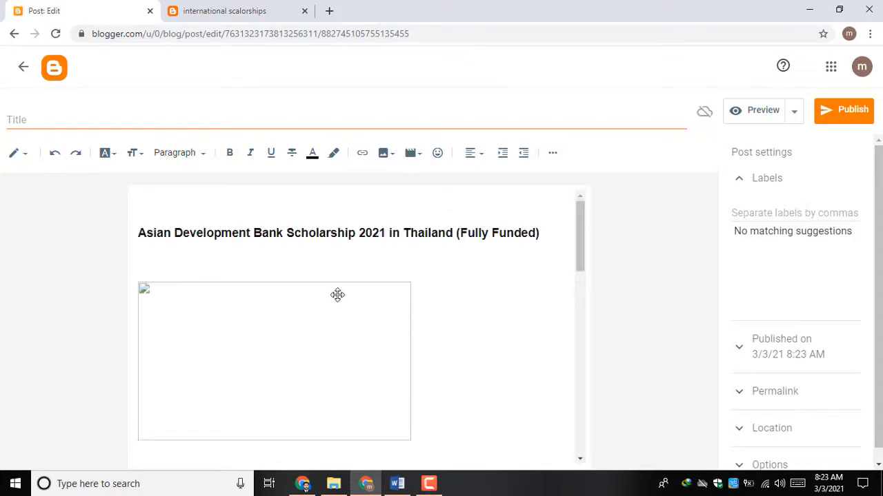
Delete the broken image placeholder below the heading in the post body
scroll(301, 352, down, 2)
scroll(246, 317, up, 2)
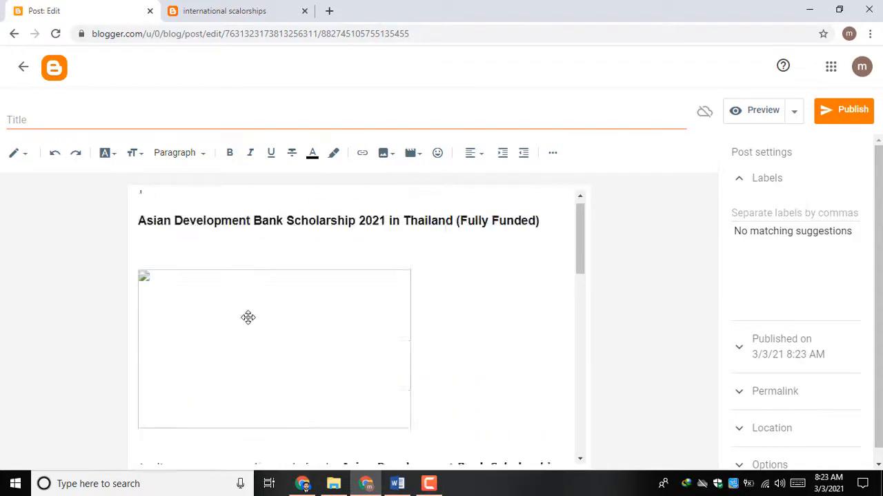
click(256, 387)
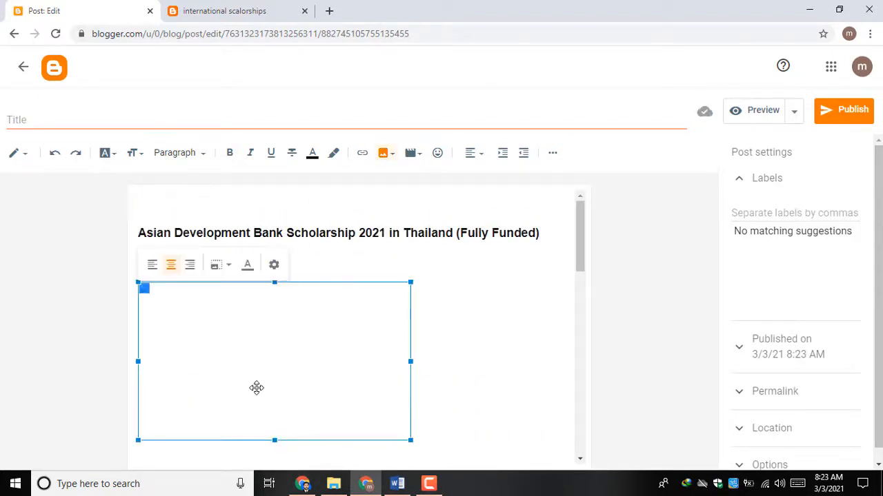
key(Delete)
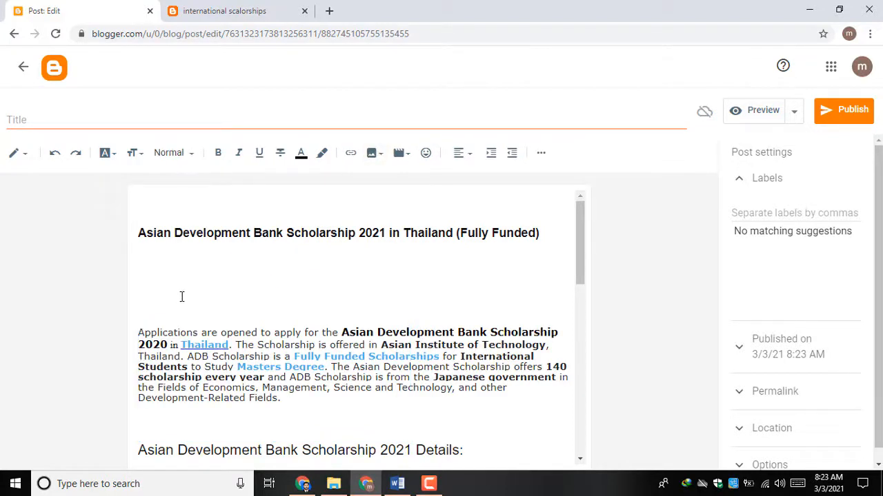
Move the heading "Asian Development Bank Scholarship 2021 in Thailand (Fully Funded)" out of the body into the post's title
drag(548, 233, 95, 241)
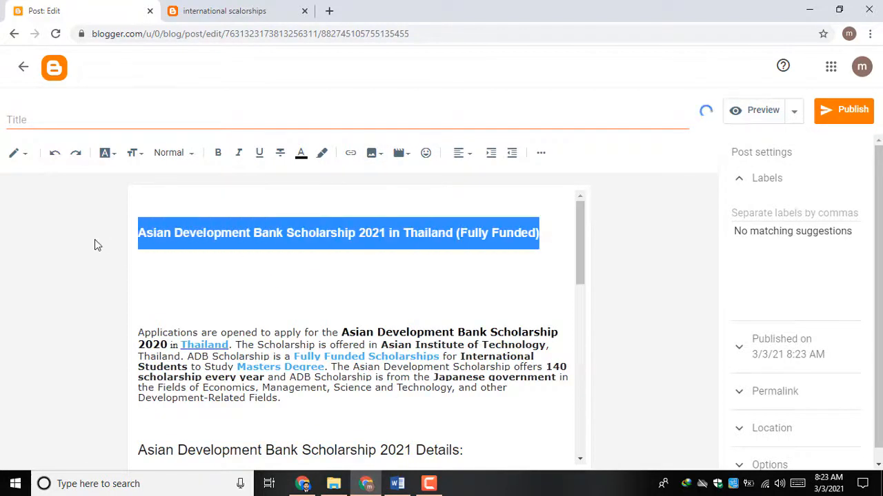
key(ctrl+x)
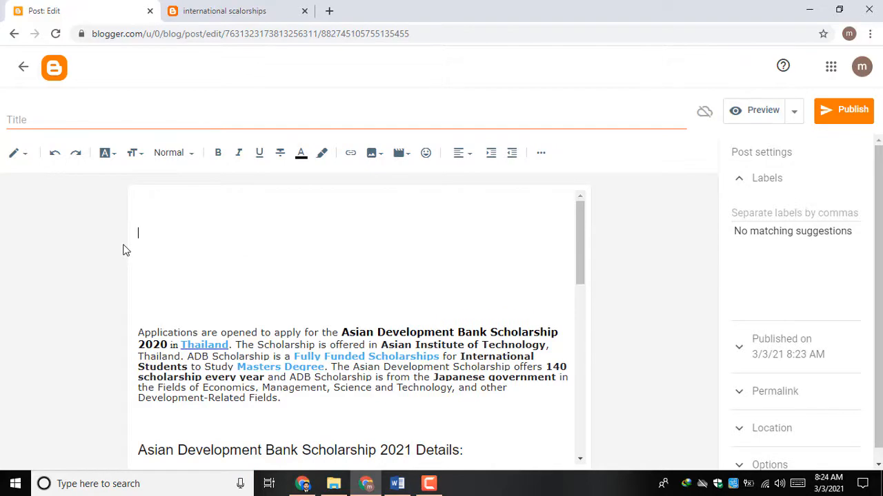
click(69, 122)
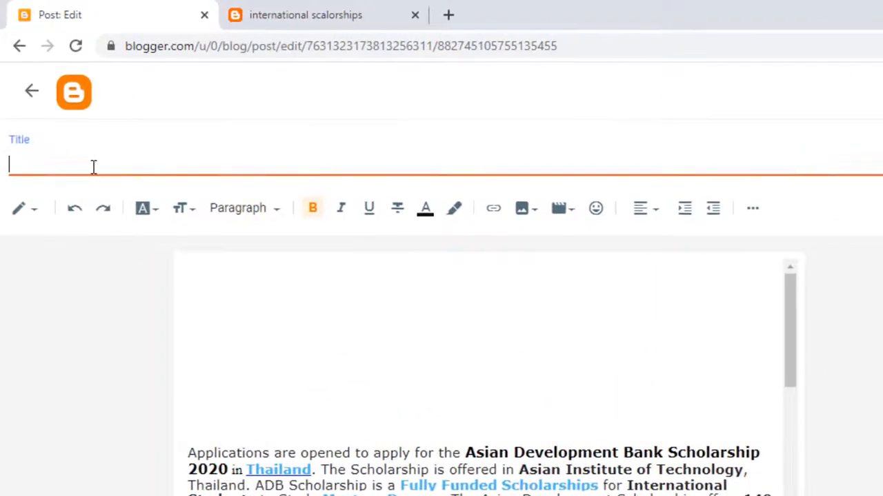
key(ctrl+v)
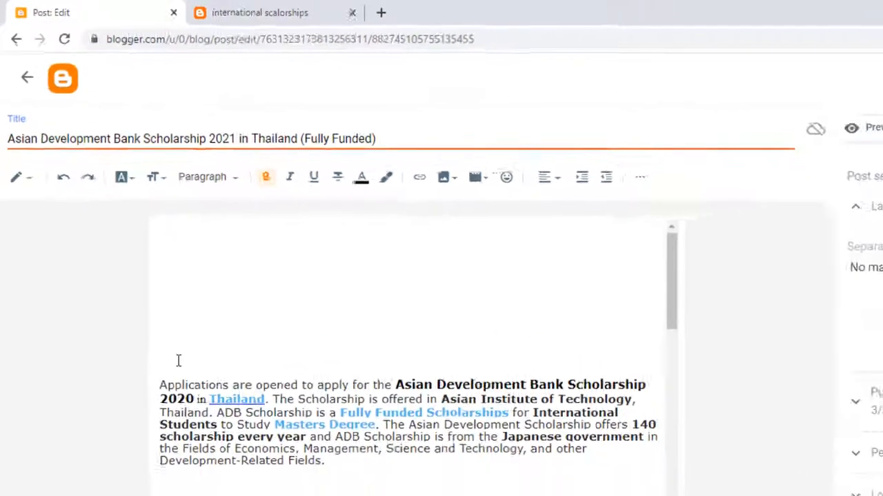
Remove the surplus blank lines above the paragraph starting "Applications are opened to apply"
click(187, 453)
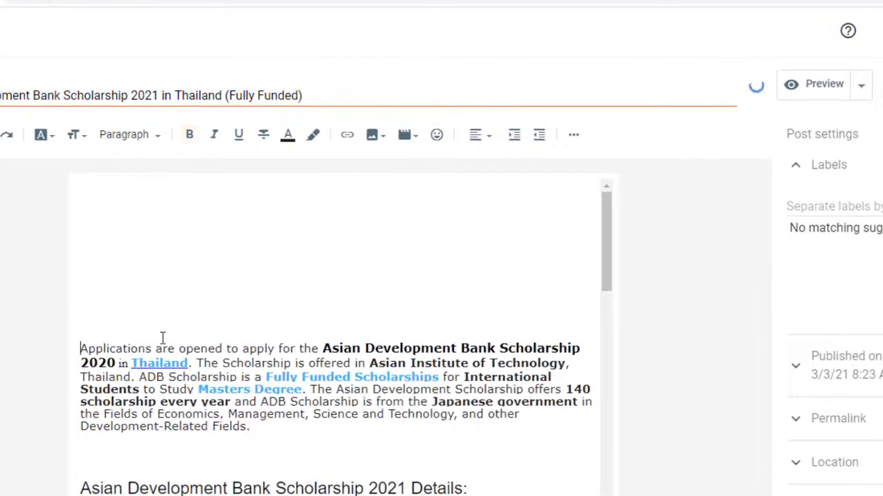
key(BackSpace)
key(BackSpace)
key(BackSpace)
key(BackSpace)
key(BackSpace)
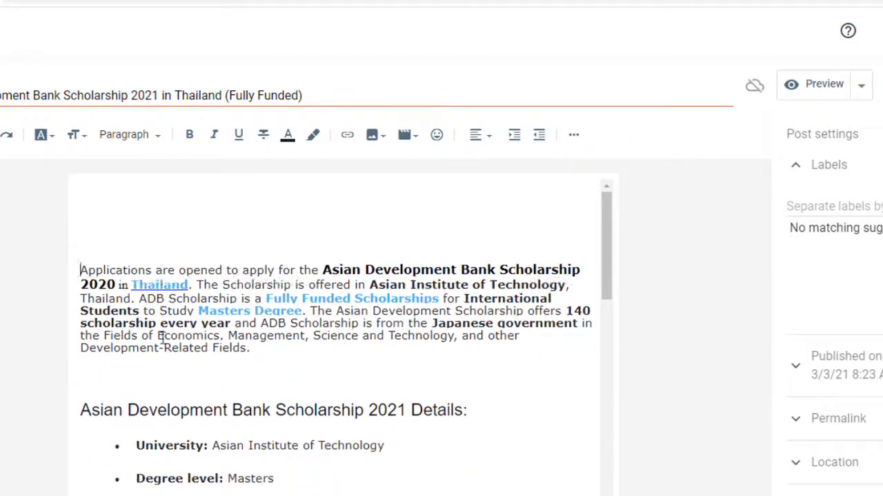
Upload the Asian-Development-Bank-Scholarship-2021-in-Thailand image from the Downloads folder and insert it above the first paragraph
click(242, 195)
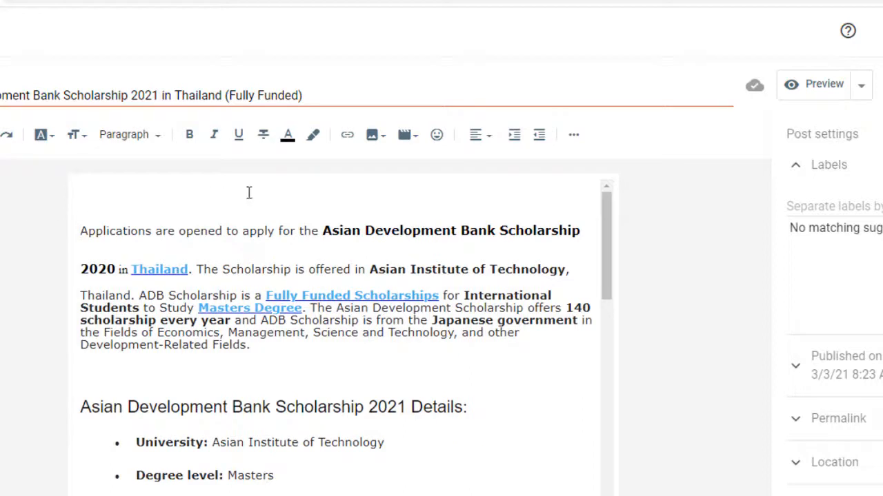
click(371, 136)
click(437, 172)
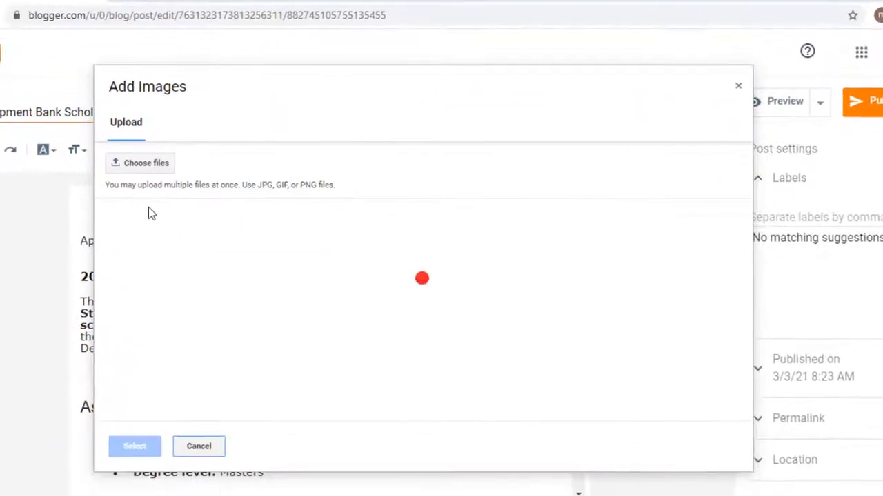
click(147, 163)
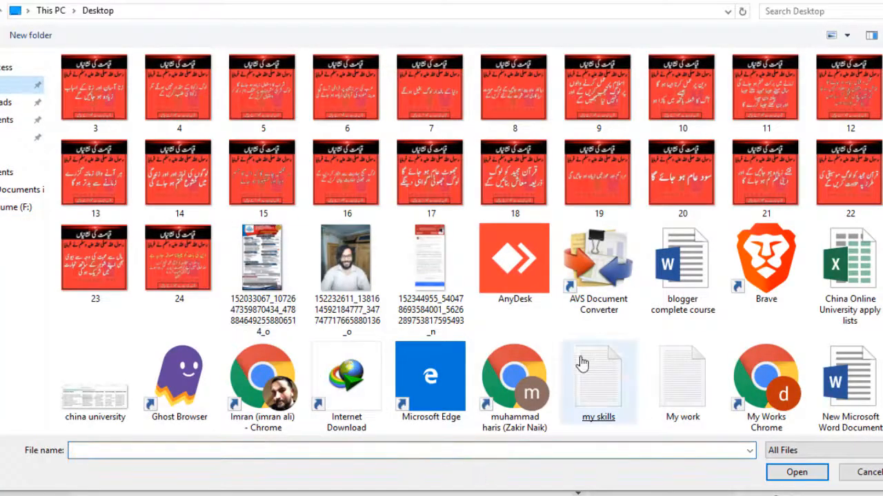
scroll(500, 376, down, 2)
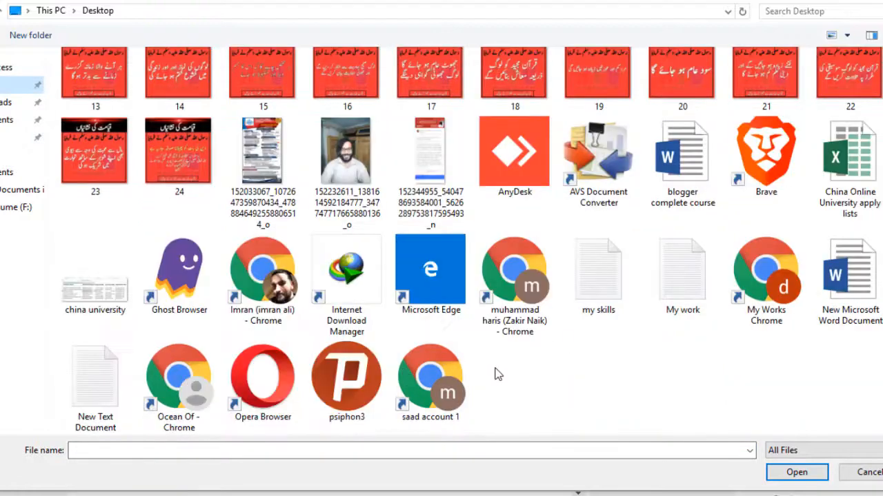
scroll(577, 386, up, 2)
click(577, 386)
scroll(97, 224, down, 2)
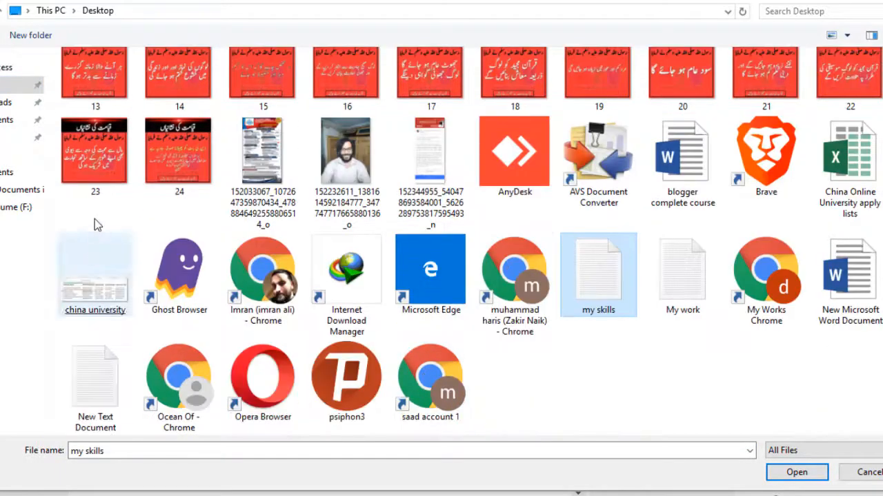
scroll(393, 272, up, 2)
click(20, 102)
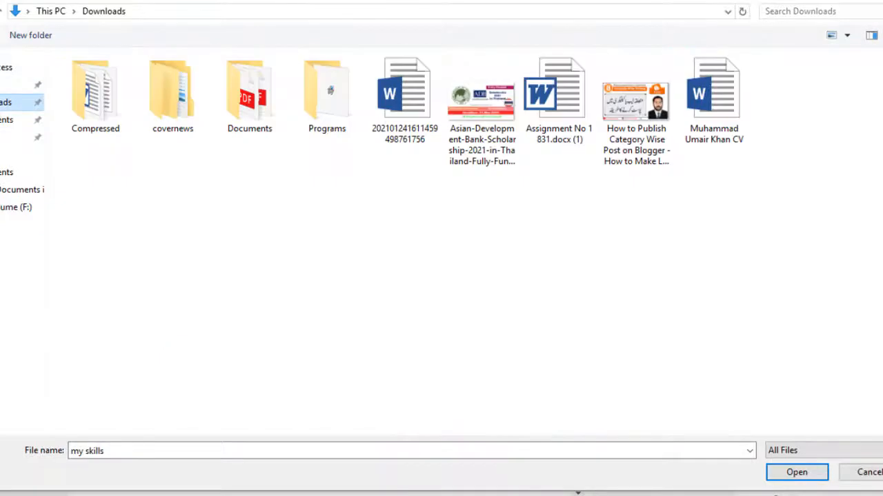
double_click(473, 147)
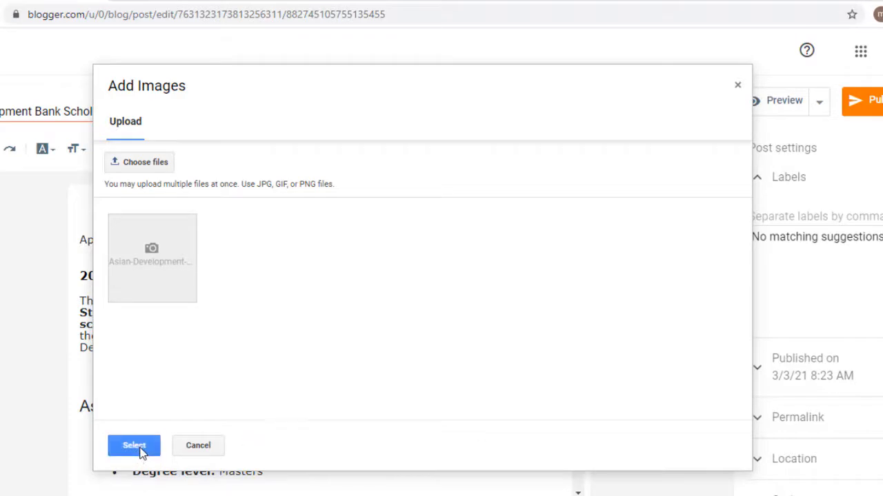
click(136, 448)
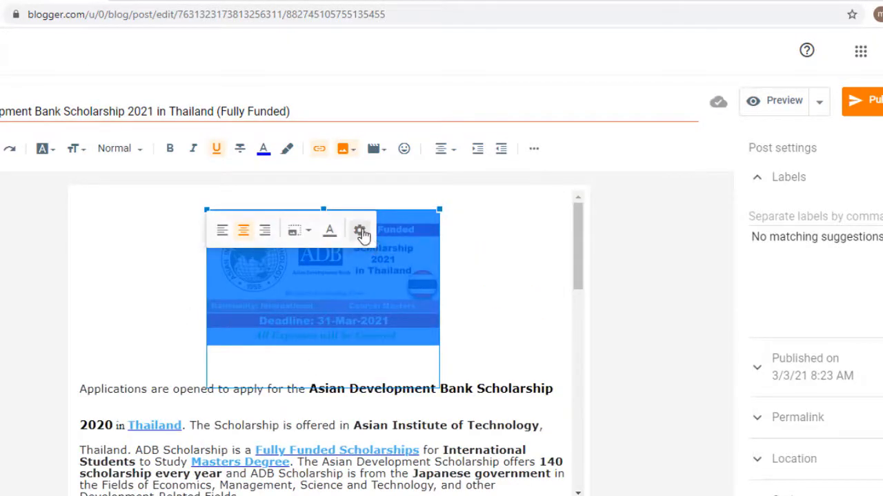
Set the size of the inserted scholarship image to Large
click(462, 256)
click(327, 280)
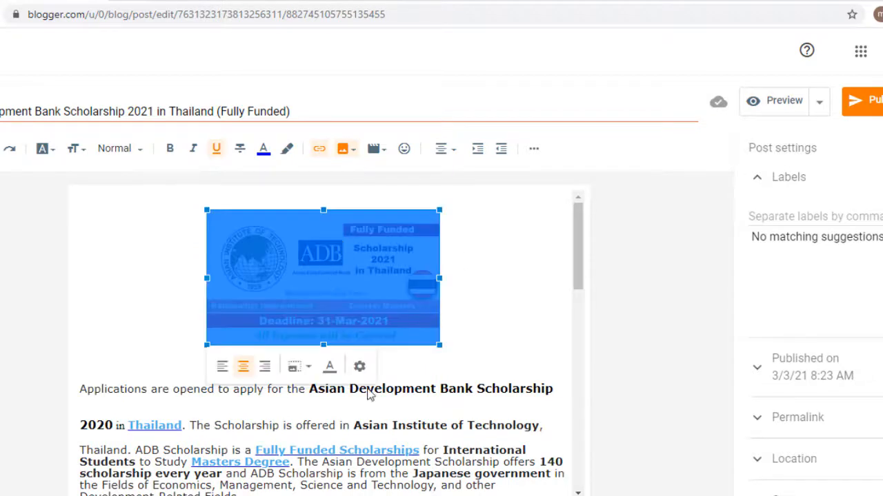
click(361, 369)
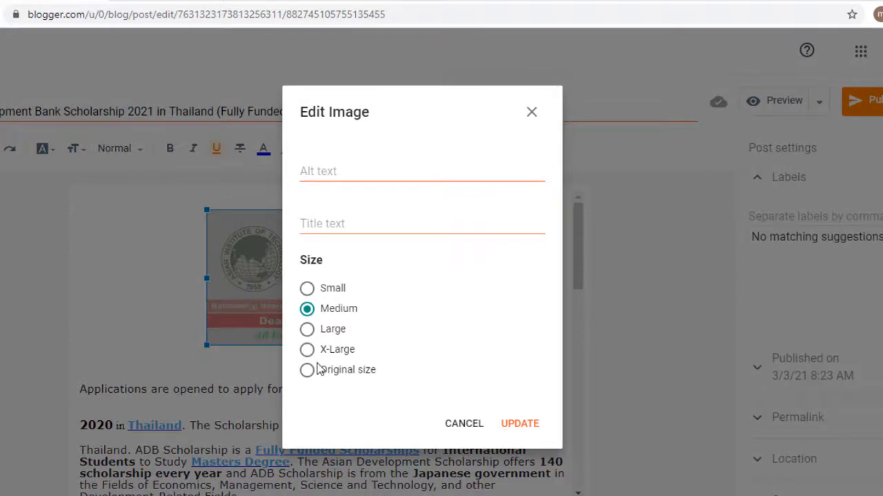
click(307, 329)
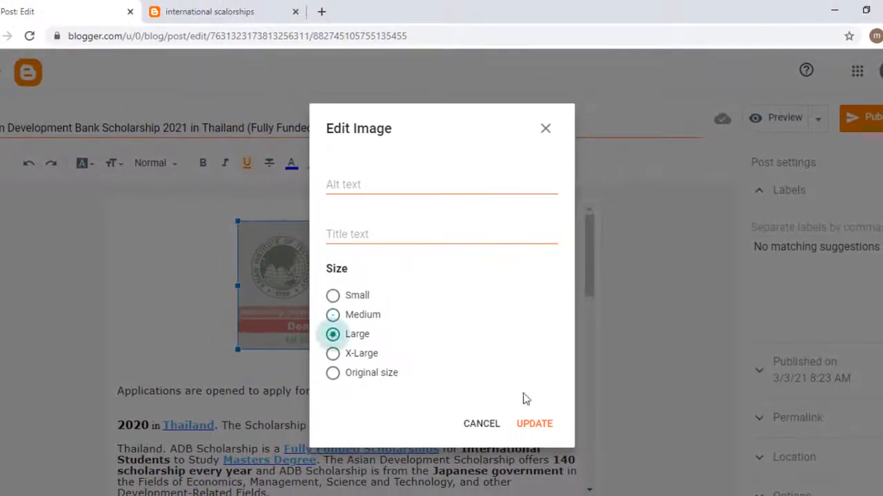
click(535, 424)
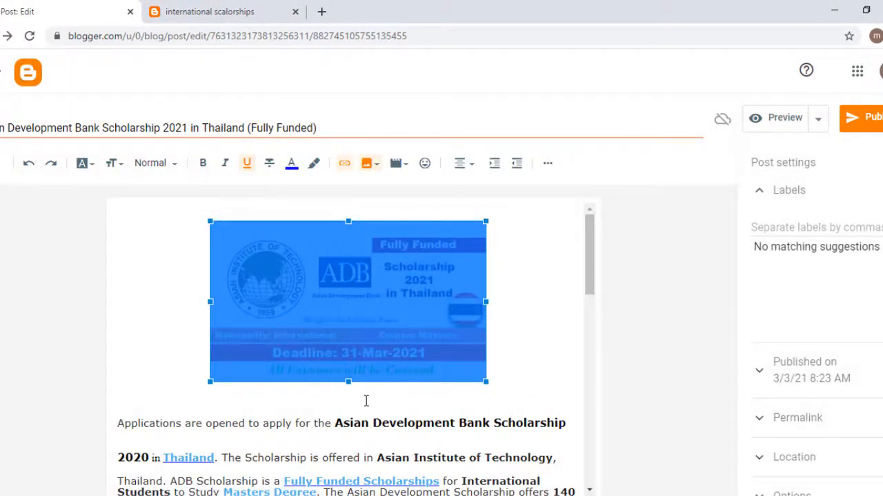
Make the headings "Asian Development Bank Scholarship 2021 Details:" and "Documents Required:" bold
scroll(366, 401, down, 3)
click(348, 397)
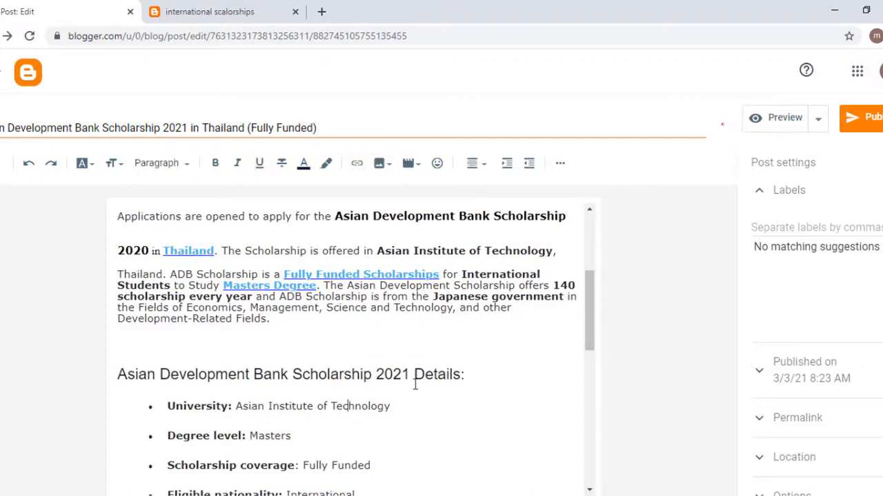
drag(484, 369, 115, 376)
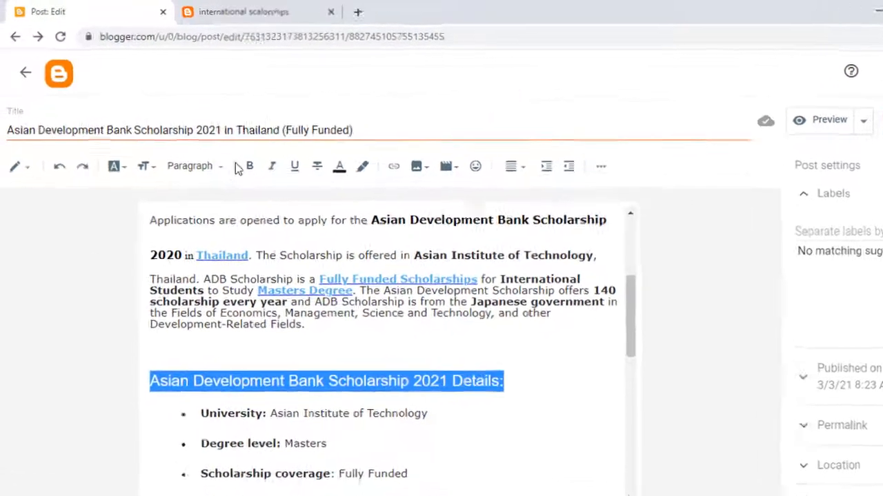
click(218, 160)
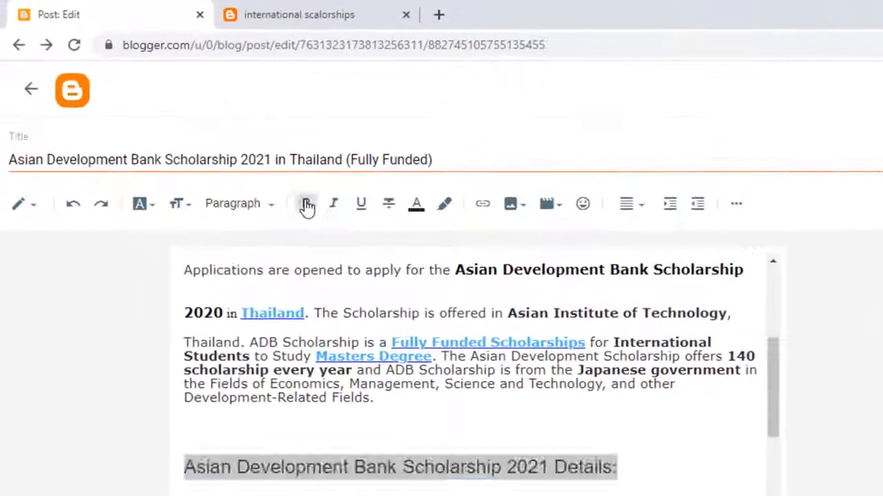
scroll(534, 411, down, 5)
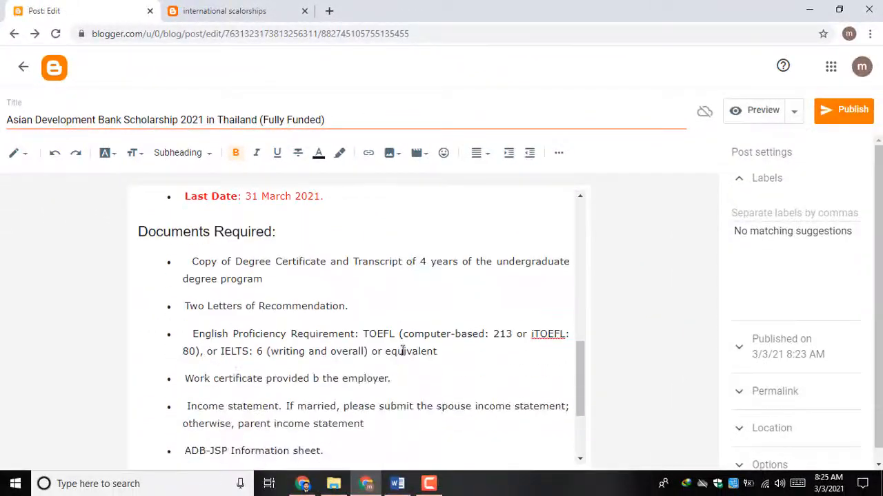
drag(277, 232, 106, 234)
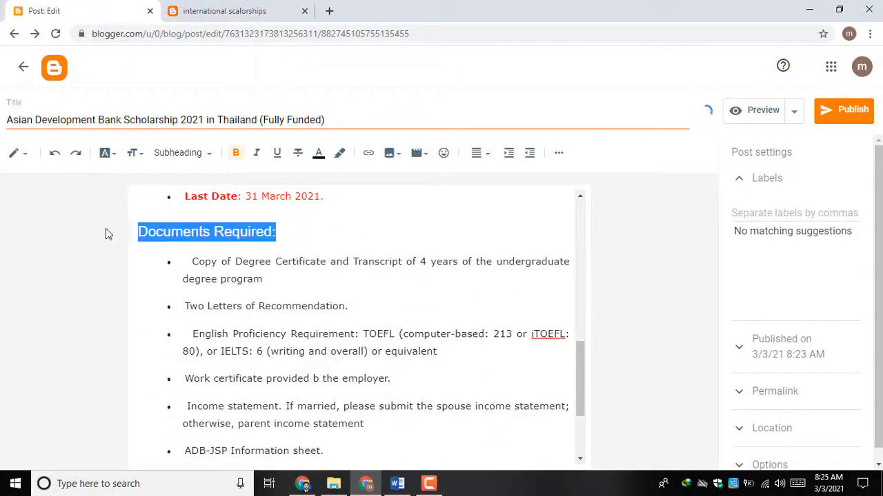
click(237, 153)
Publish the Asian Development Bank Scholarship post to the blog and confirm the publication
scroll(401, 337, up, 10)
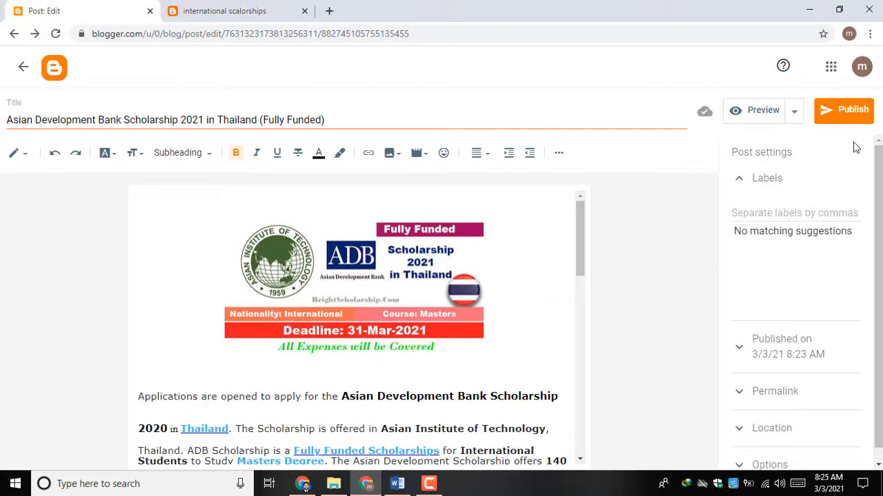
click(211, 8)
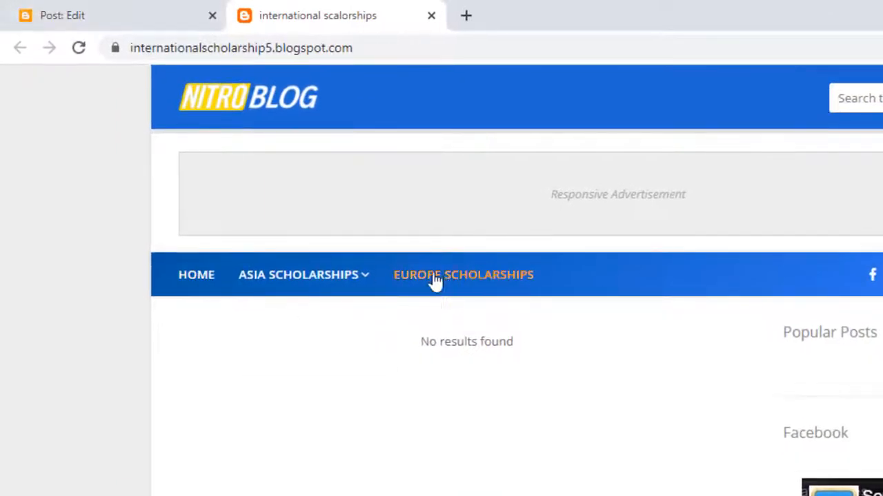
click(124, 7)
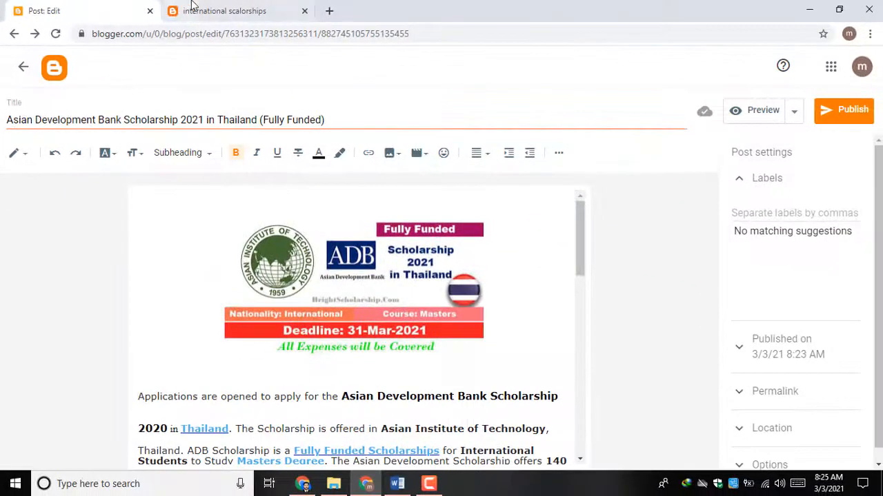
click(253, 10)
click(90, 10)
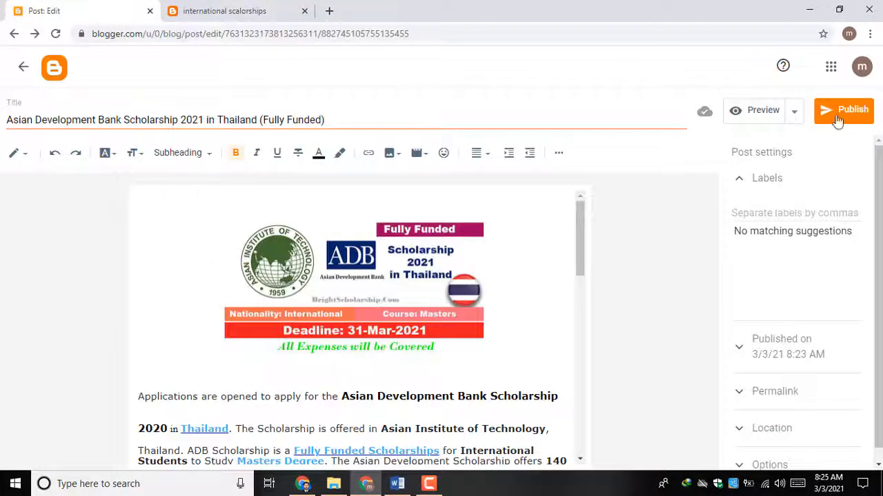
click(845, 113)
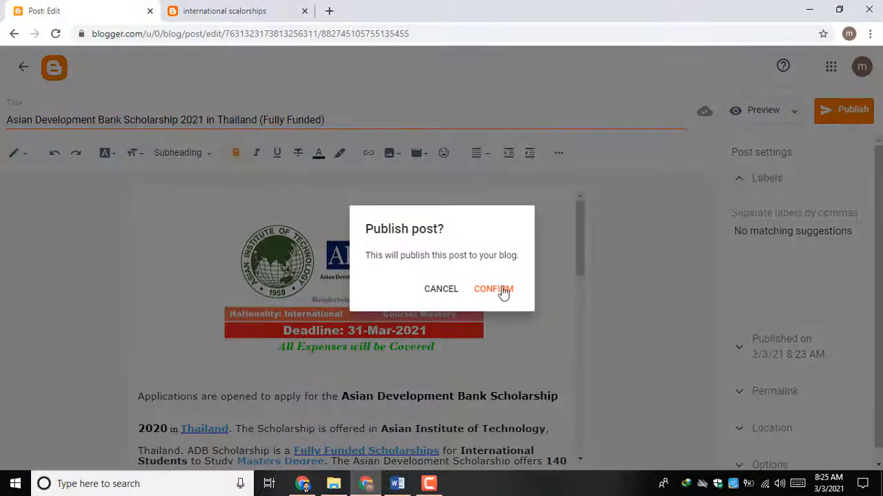
click(501, 290)
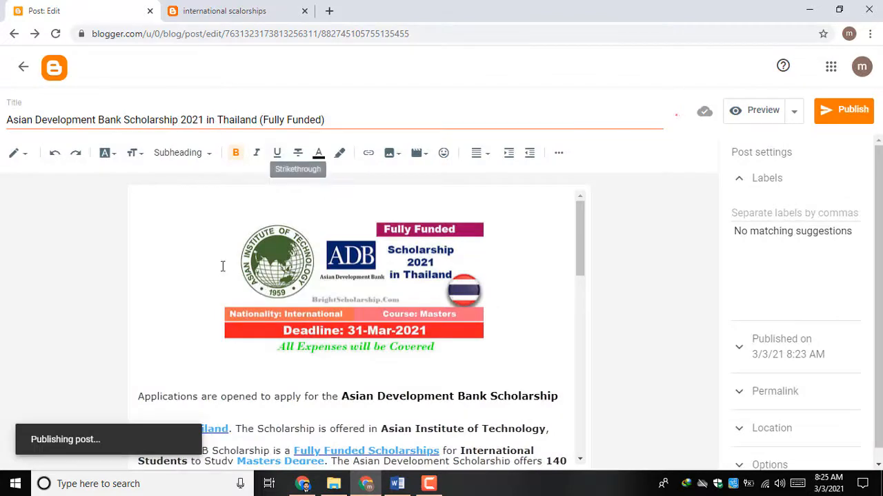
Switch to the live blog and reload its home page to check the post listing
click(228, 11)
right_click(2, 101)
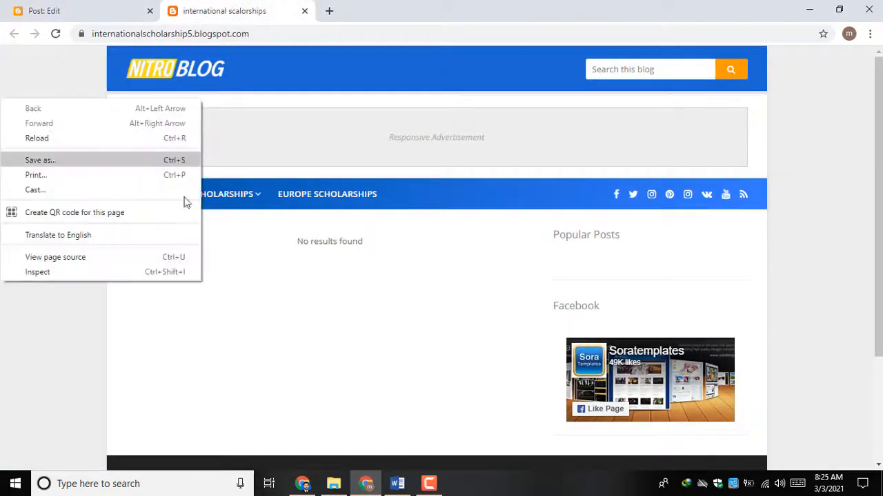
click(89, 68)
click(56, 33)
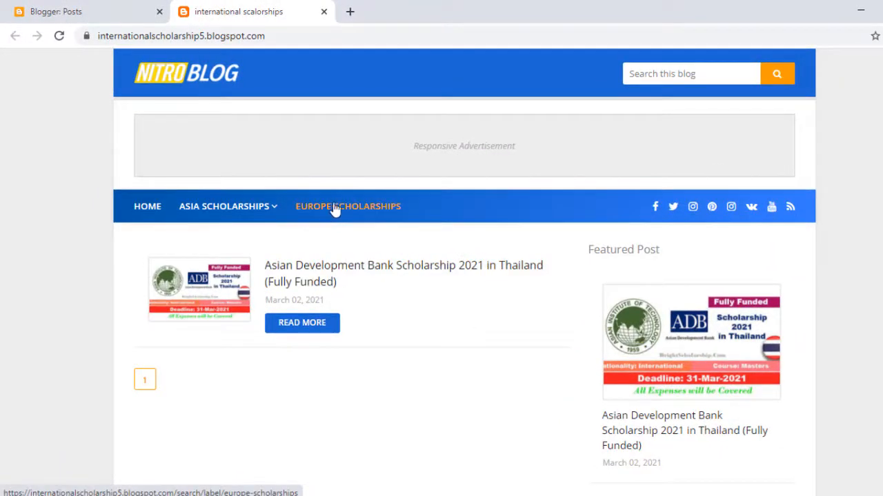
Open the blog's Europe Scholarships page and copy the label name "europe-scholarships" from its address
click(367, 216)
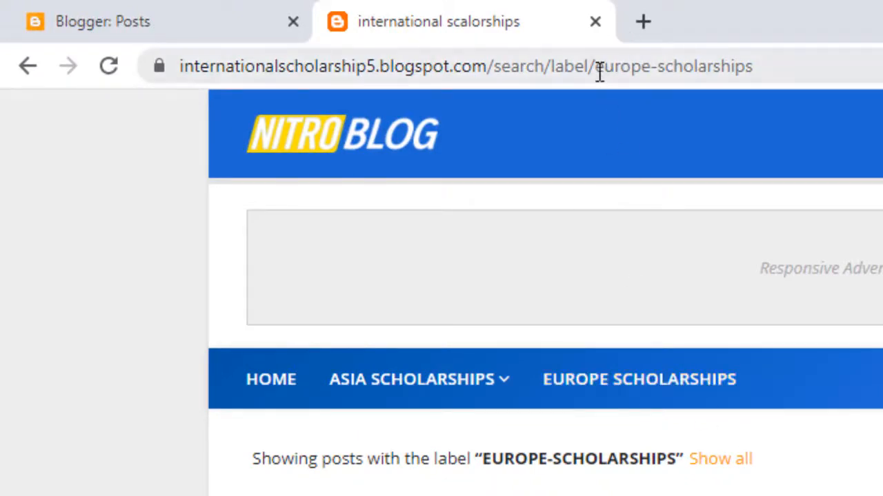
drag(598, 69, 790, 69)
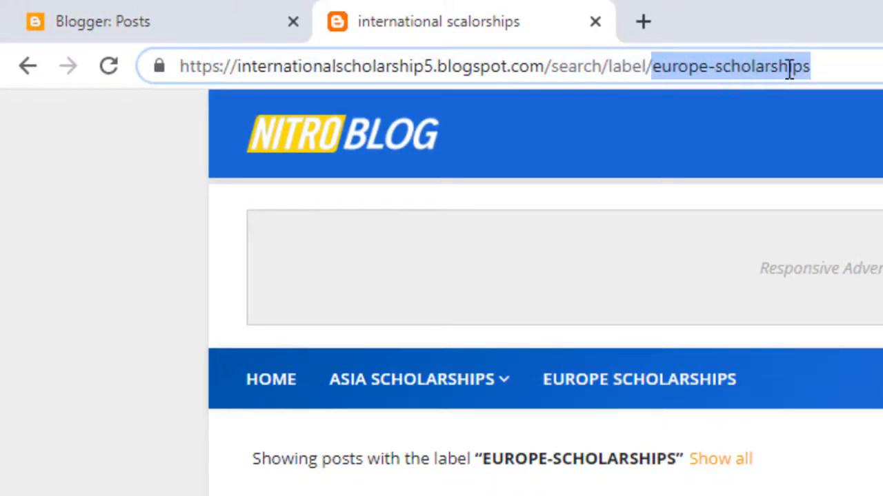
right_click(734, 69)
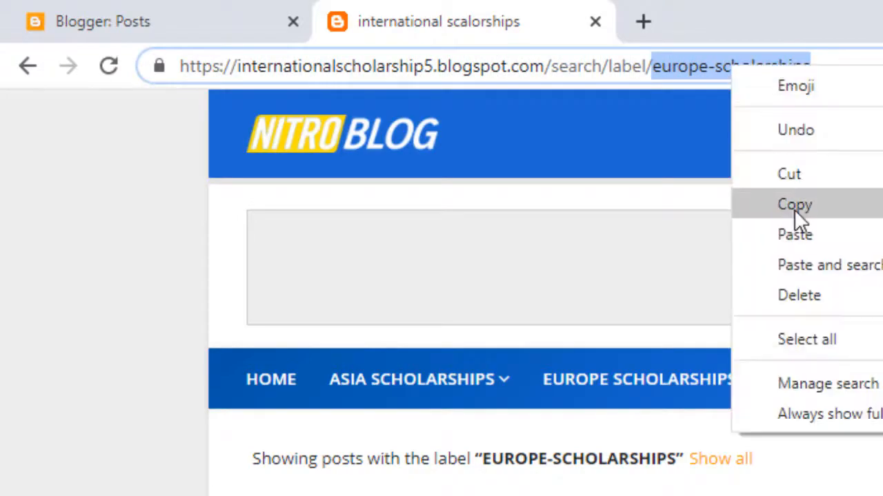
click(742, 219)
Reopen the Asian Development Bank Scholarship post for editing, add the copied label "europe-scholarships" and update the post
click(262, 6)
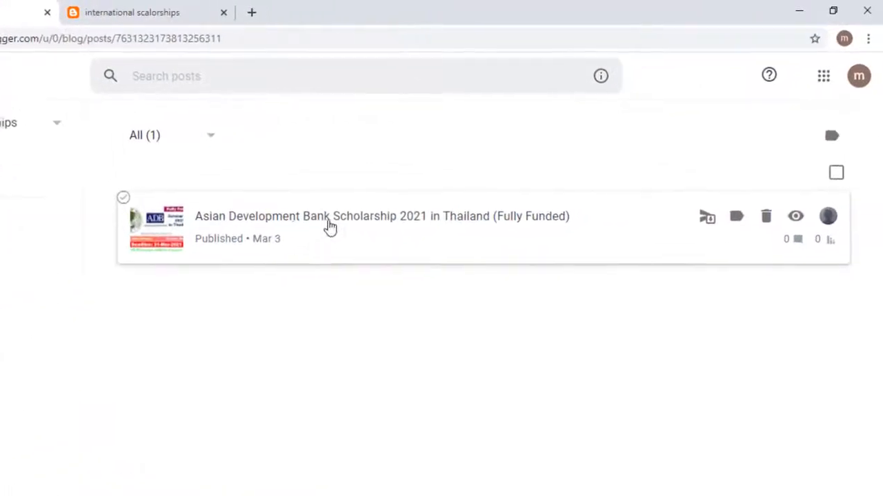
click(311, 225)
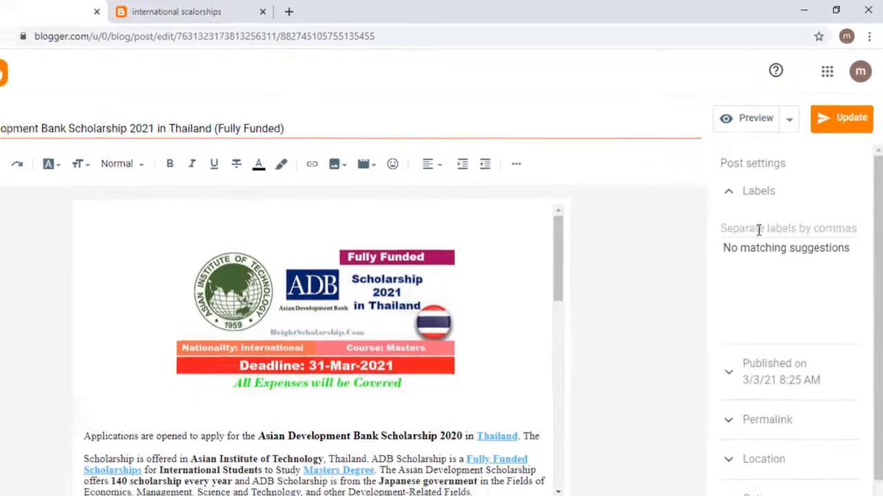
click(750, 245)
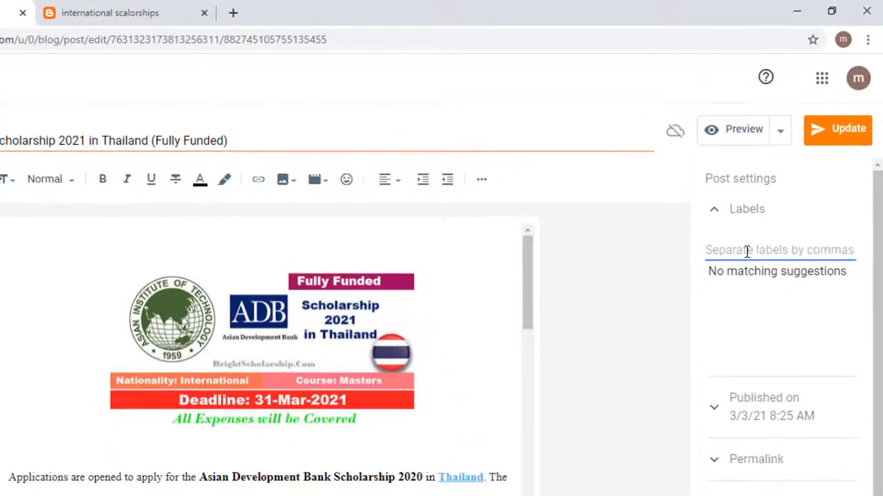
key(ctrl+v)
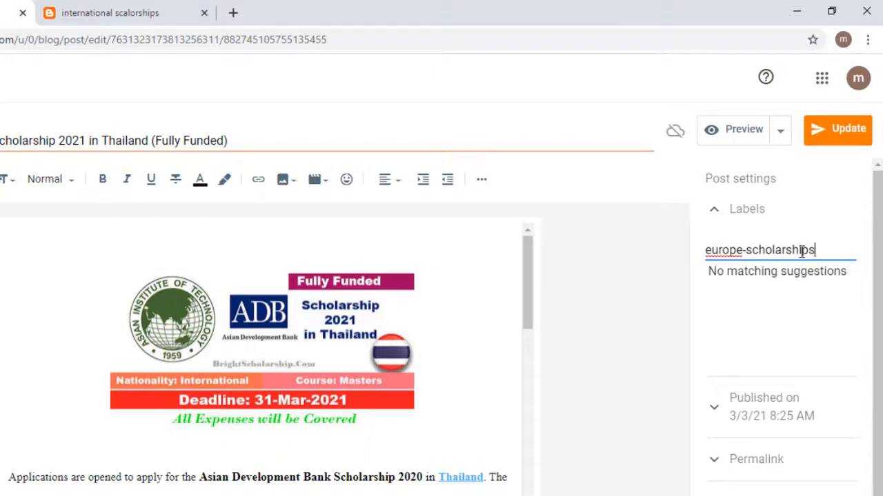
key(Return)
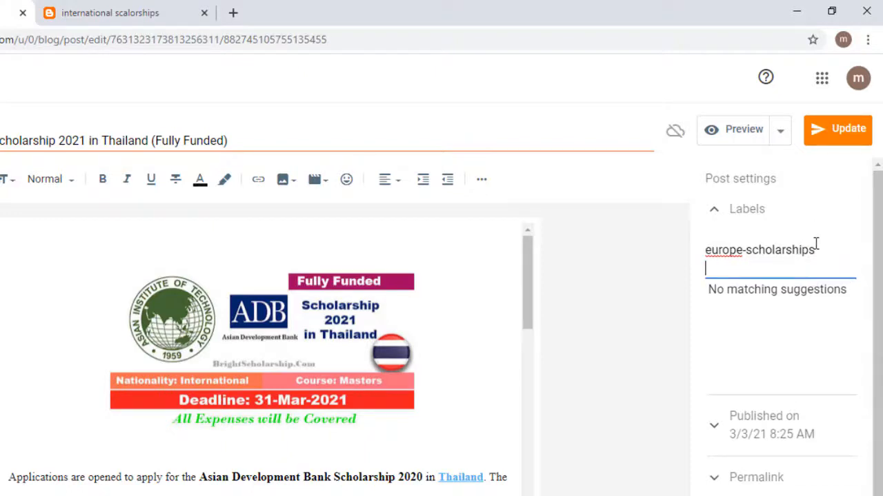
key(BackSpace)
click(838, 137)
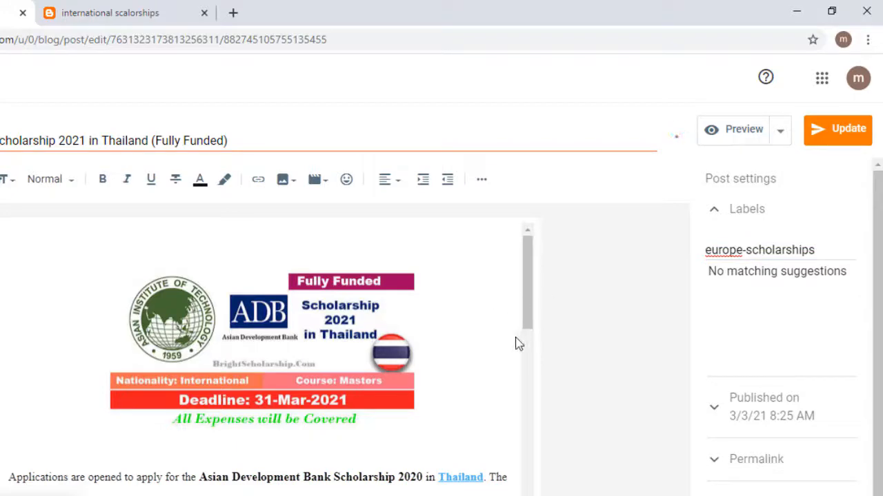
Reload the live Europe Scholarships page and compare its post listing with the blog's home page
click(117, 12)
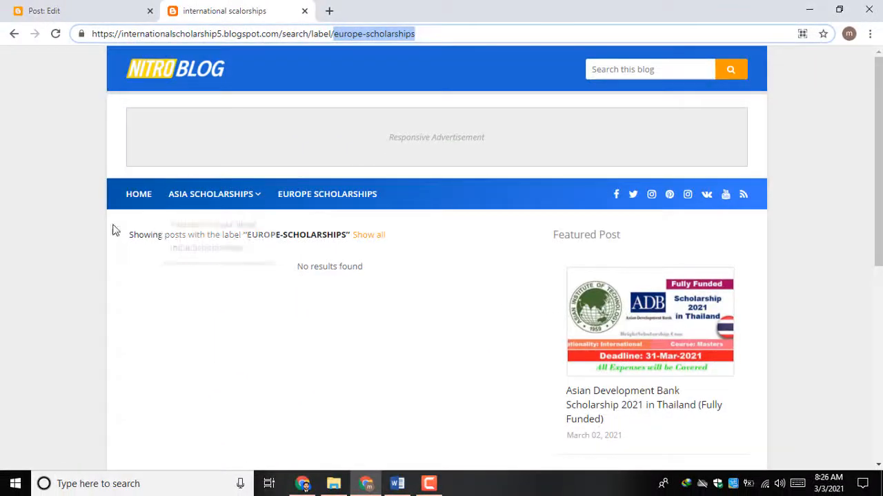
right_click(38, 176)
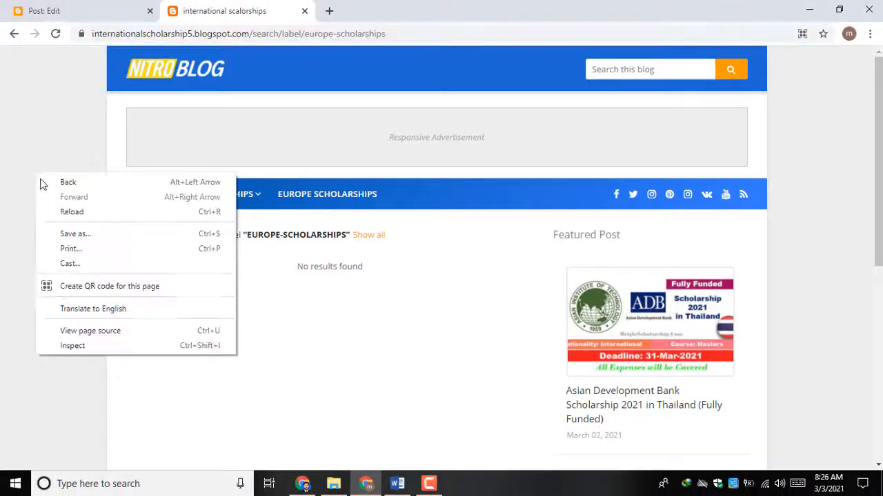
click(72, 212)
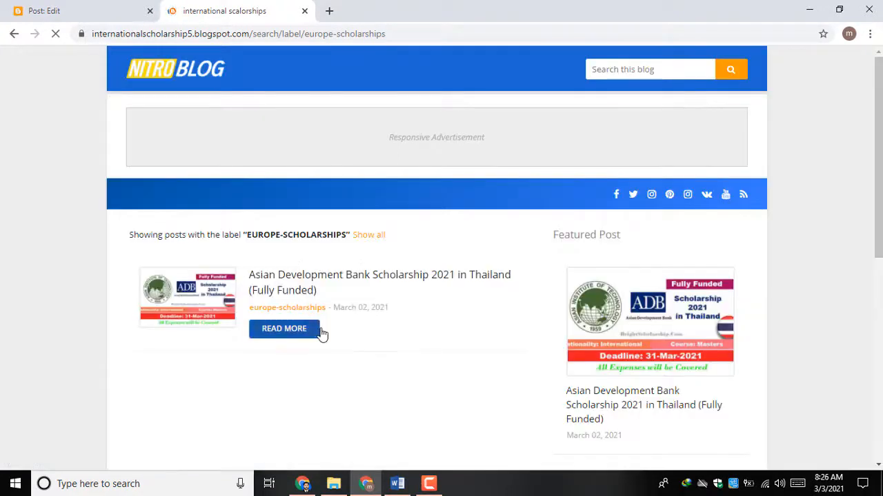
click(129, 200)
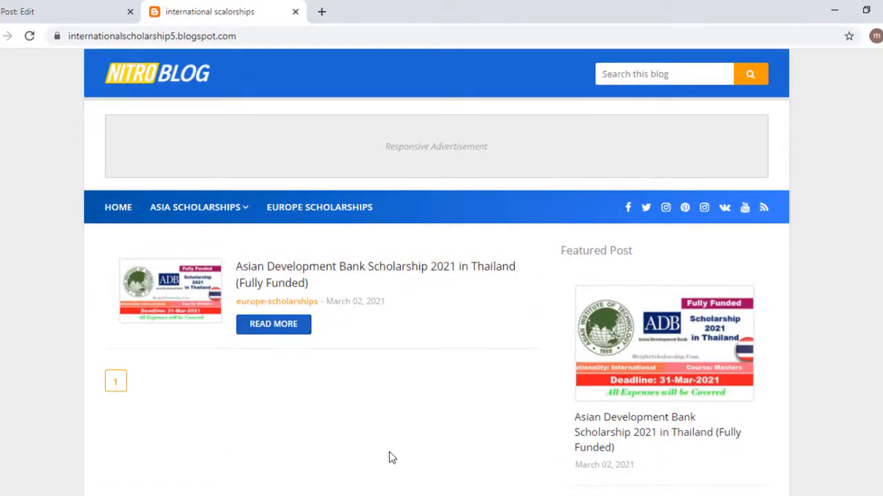
click(298, 213)
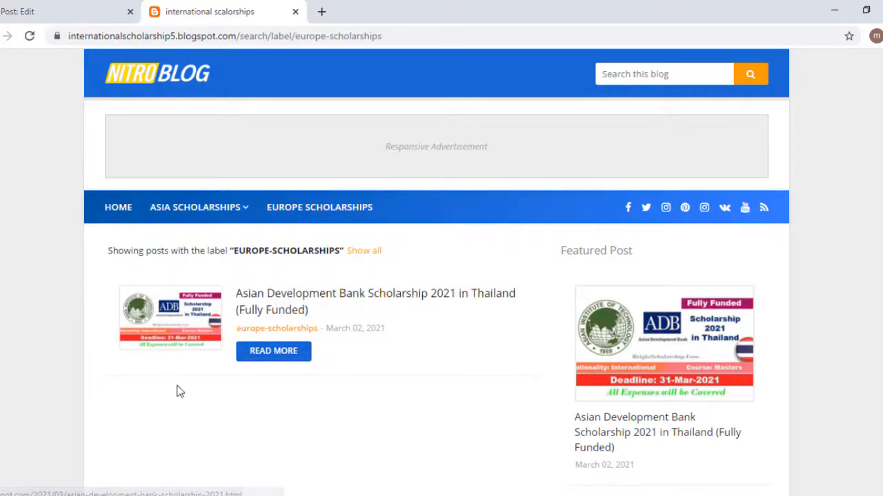
Open the published Asian Development Bank Scholarship post on the live blog and review its content from start to end
click(256, 308)
scroll(340, 287, down, 10)
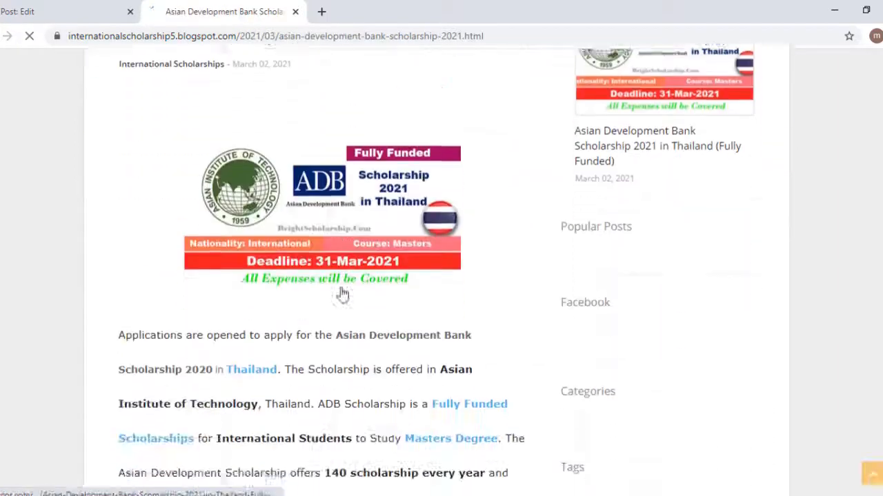
scroll(344, 296, down, 8)
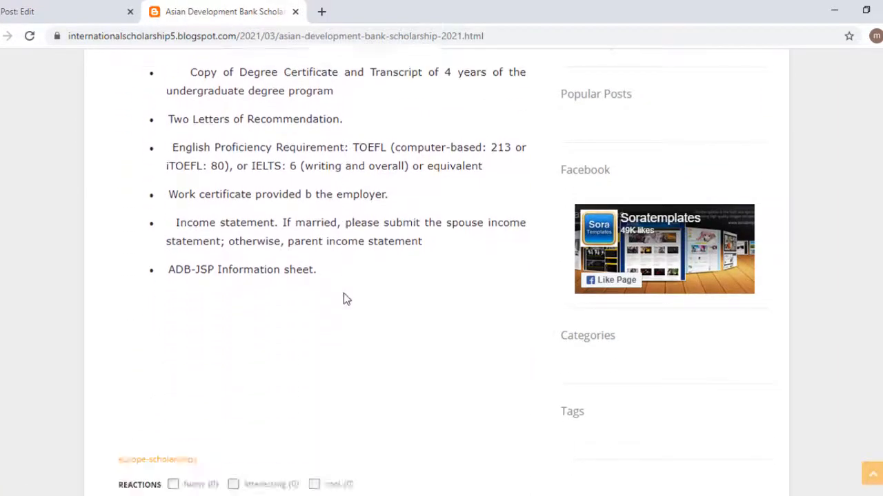
scroll(349, 314, up, 12)
scroll(348, 319, up, 8)
scroll(343, 338, down, 8)
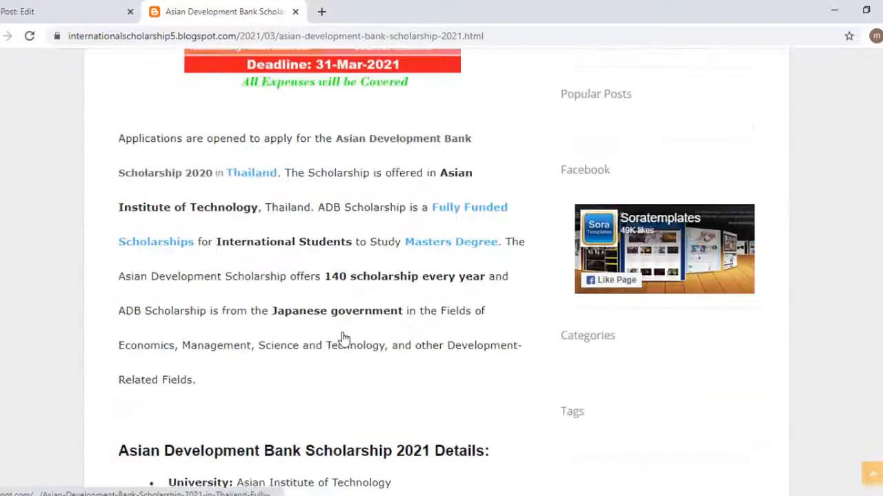
scroll(343, 340, up, 8)
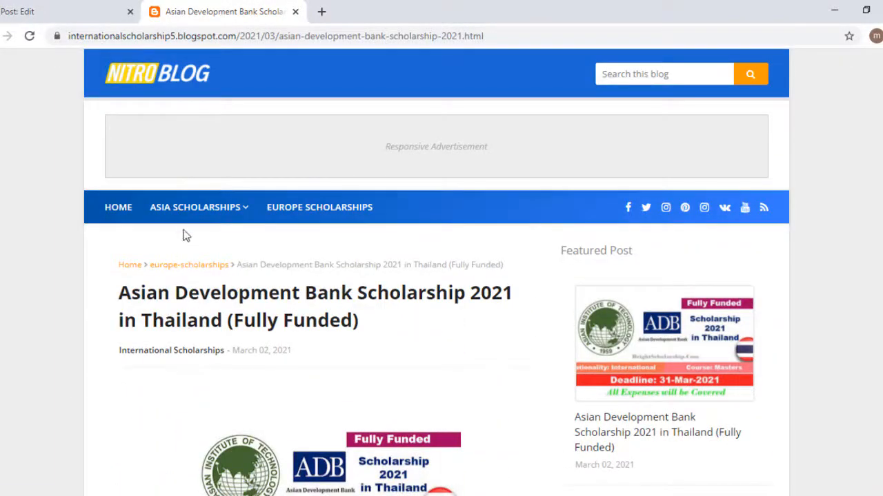
mouse_move(157, 210)
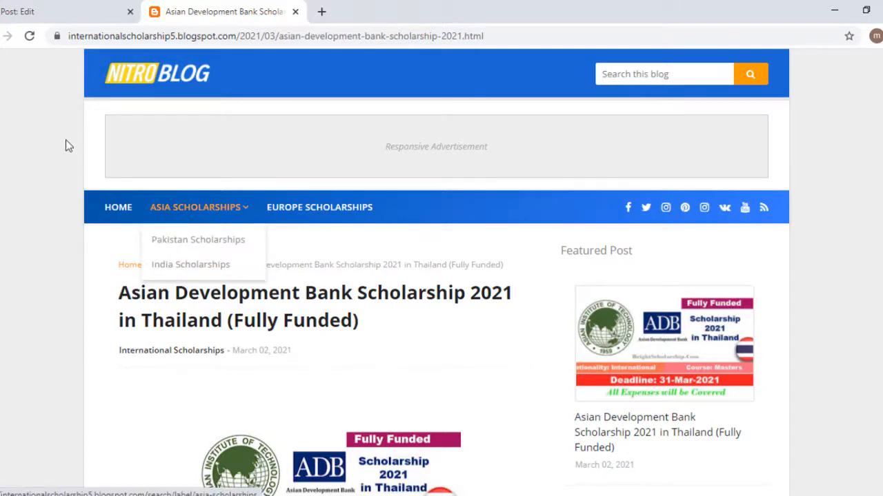
Return to the Blogger posts list, create a new post and show its label suggestions
click(21, 11)
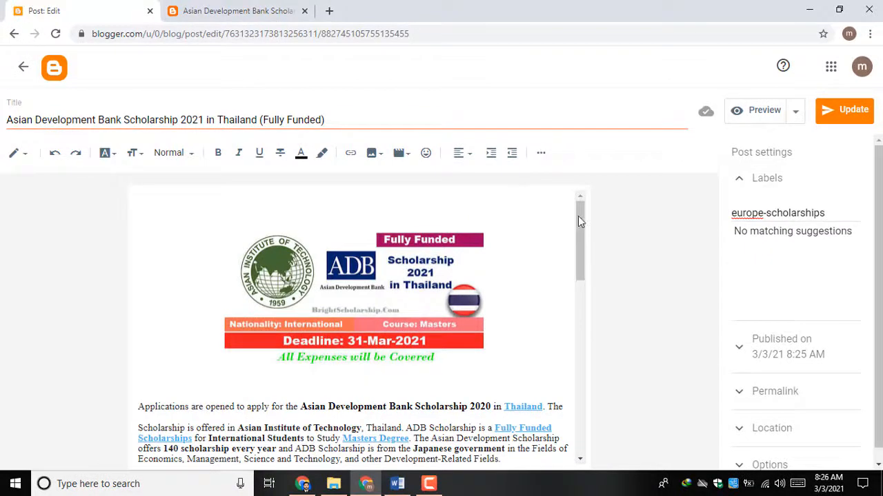
click(23, 66)
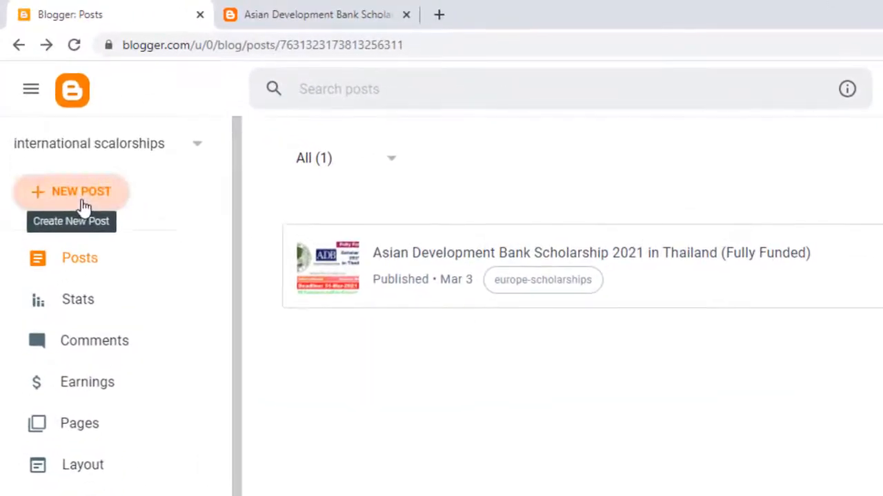
click(551, 249)
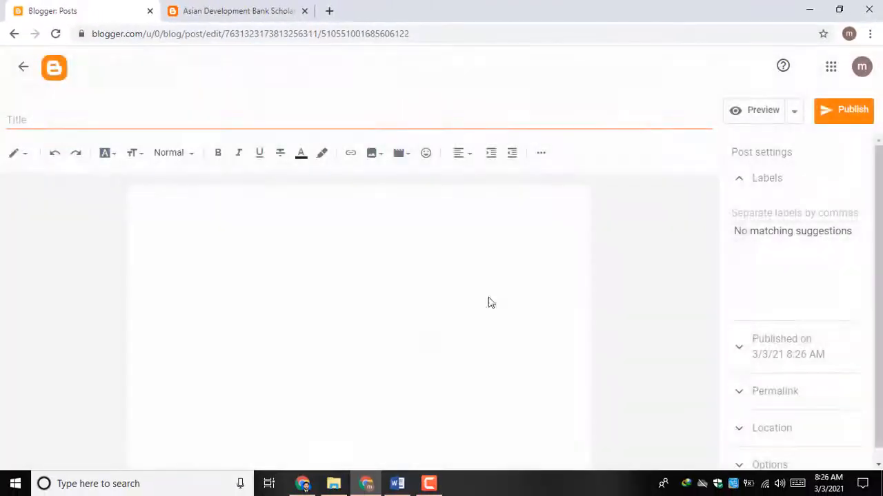
click(757, 213)
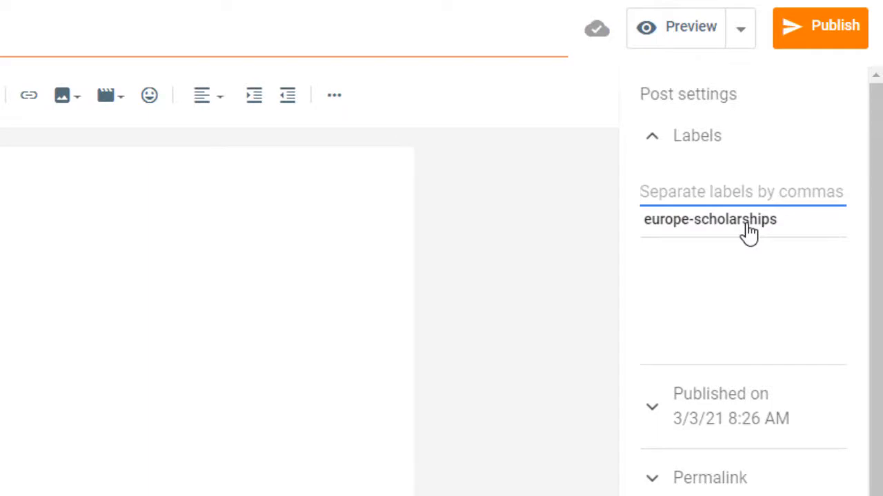
Open the live blog's Pakistan Scholarships page and copy the label "pakistan-scholarships" from its address
click(248, 10)
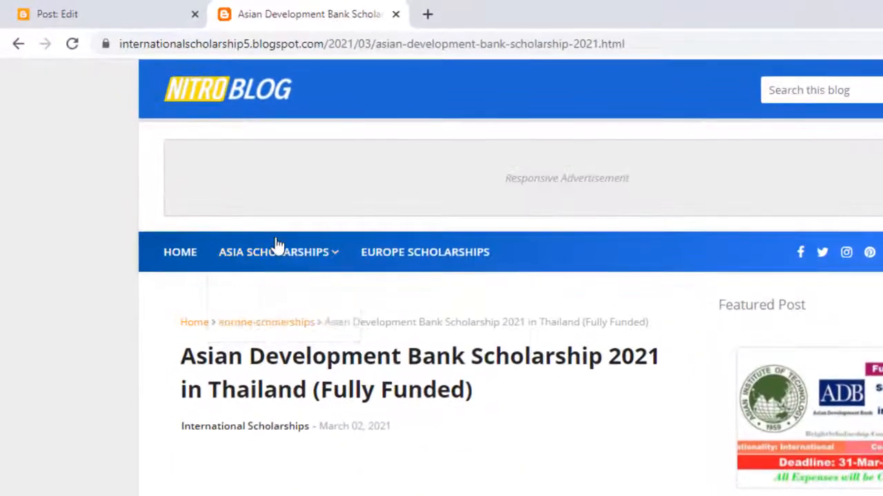
mouse_move(250, 260)
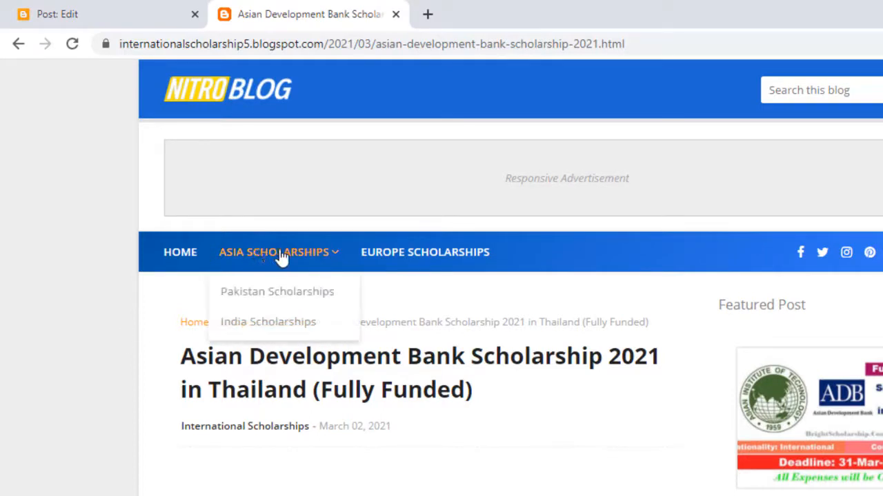
click(302, 295)
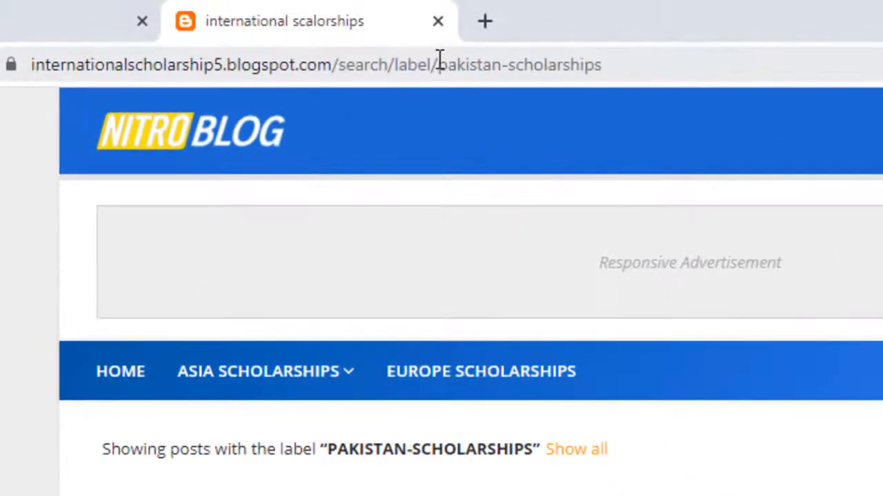
drag(436, 64, 619, 67)
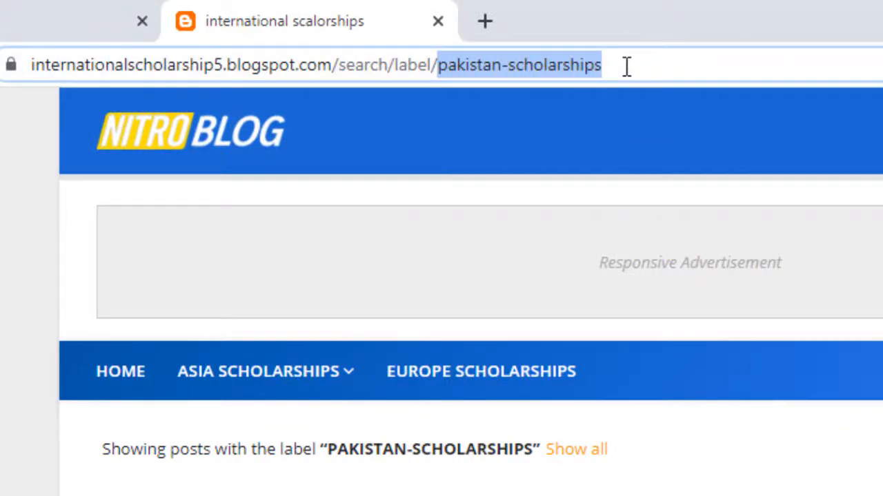
right_click(567, 64)
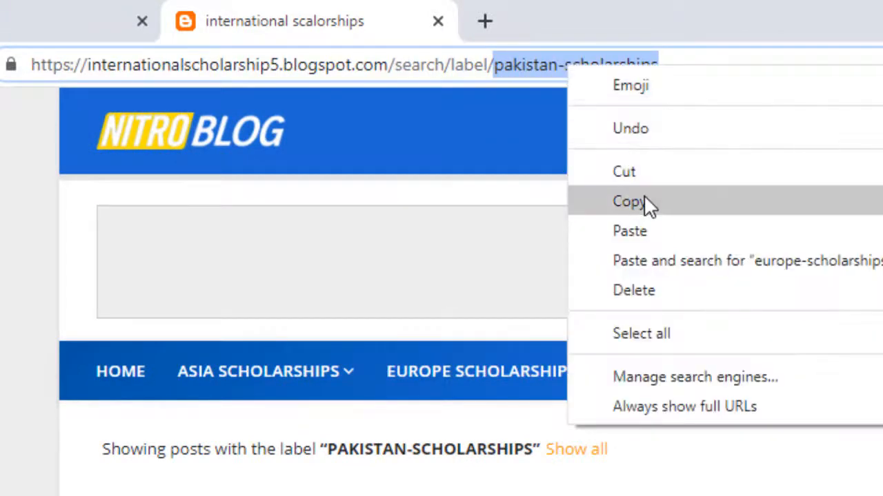
click(629, 201)
Return to the new post in Blogger and enter the copied "pakistan-scholarships" as its label
click(76, 21)
click(767, 213)
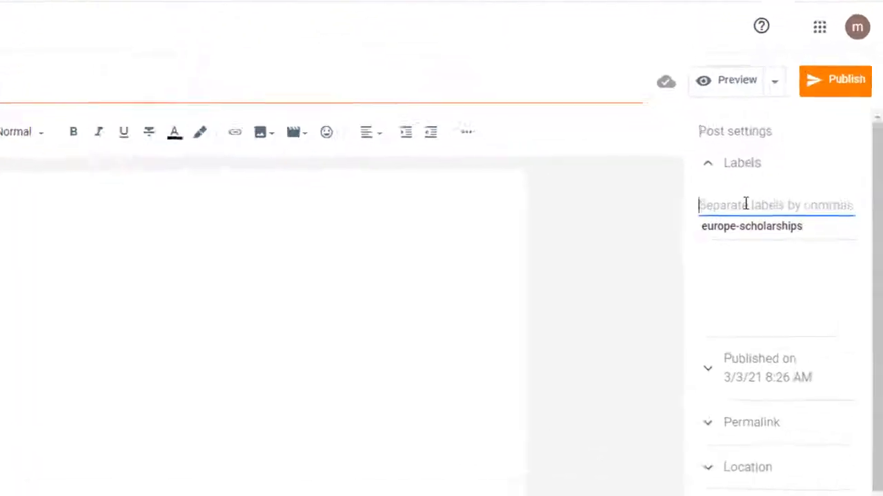
key(ctrl+v)
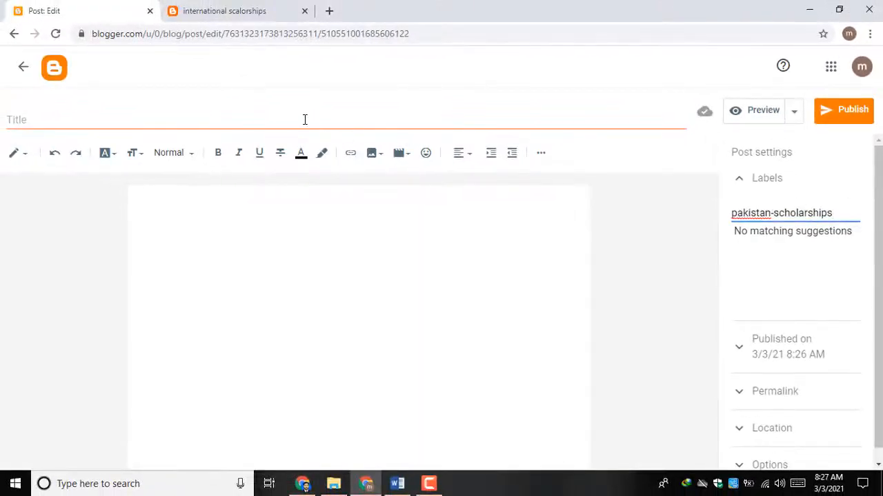
Title the new post "rgtgtrgrgrgrrfr", add filler body text and publish it
click(305, 119)
text(rgtgtrgrgrgr)
text(rf)
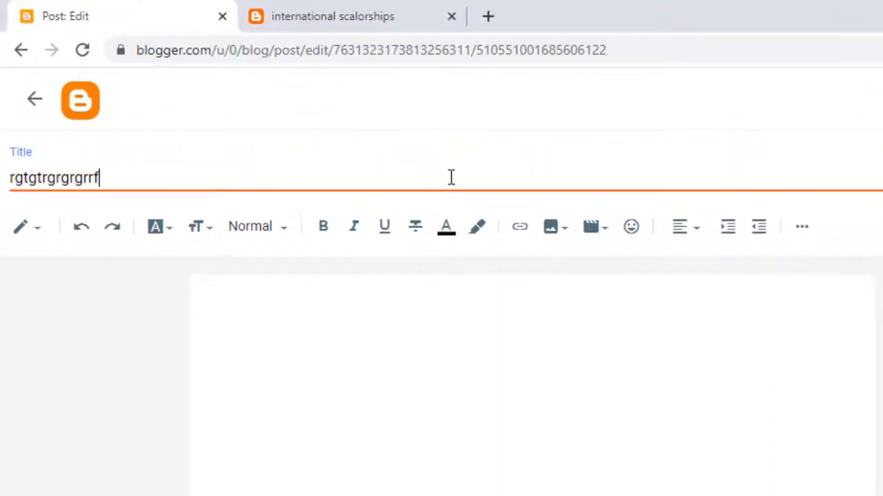
text(r)
click(377, 380)
text(efrfrfrf)
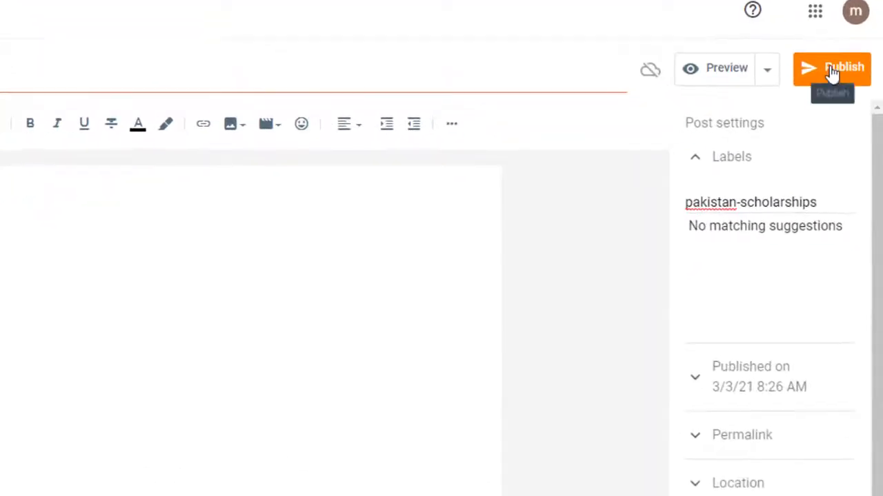
click(832, 69)
click(369, 298)
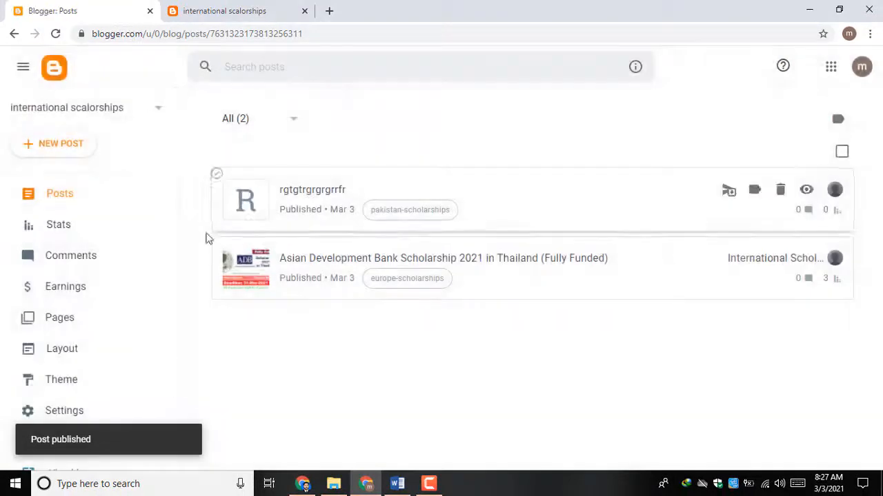
Check the live blog's home page and Asia Scholarships page for the new post, and return to all posts
click(210, 10)
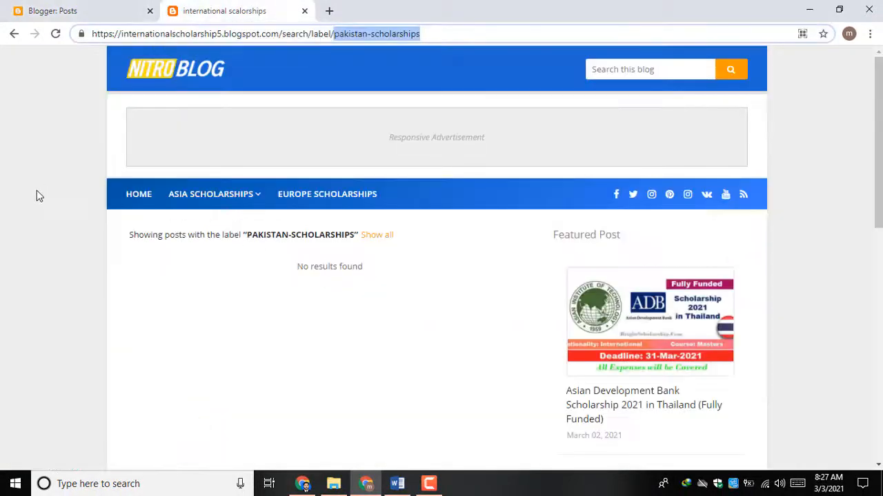
click(137, 197)
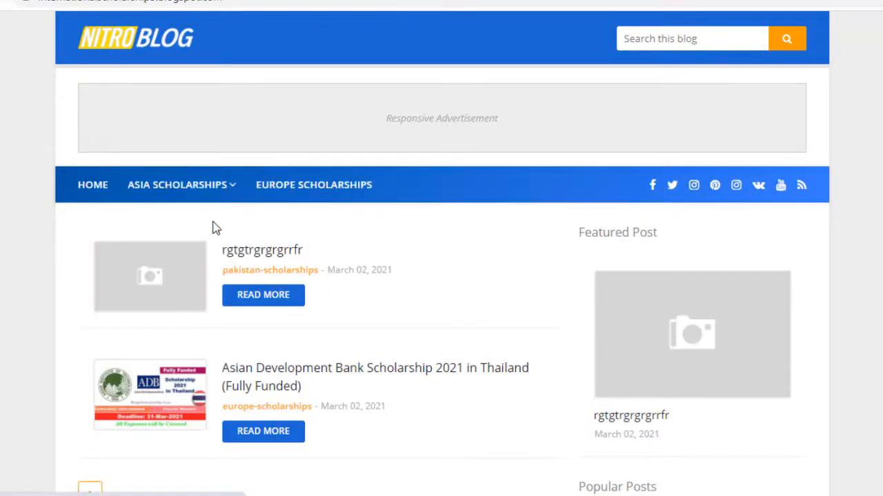
mouse_move(196, 200)
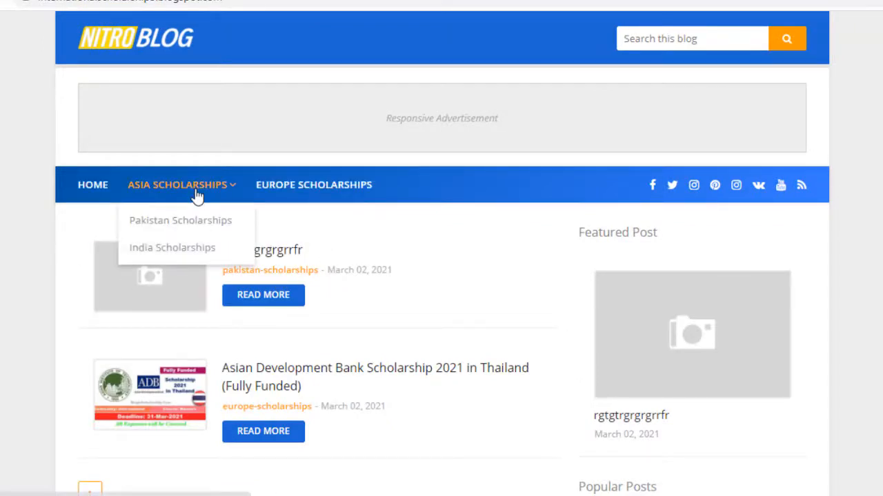
click(197, 196)
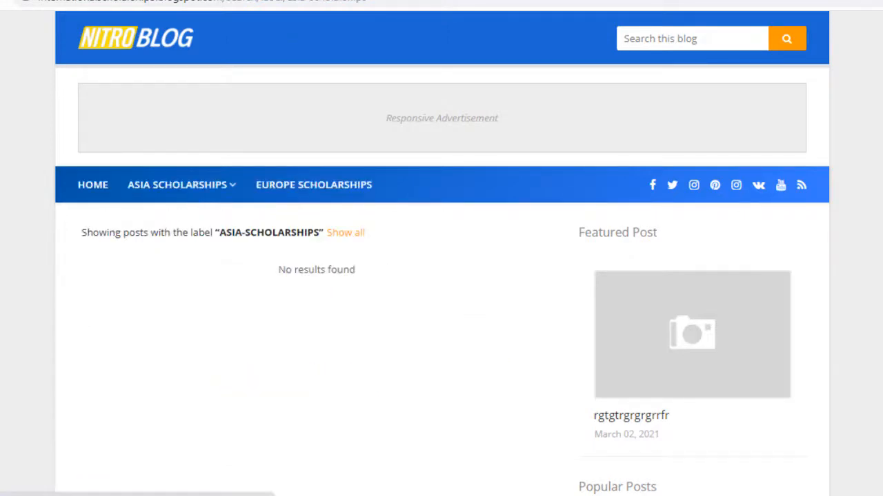
click(346, 232)
Open the live Pakistan Scholarships page and examine its label heading and post listing
mouse_move(192, 190)
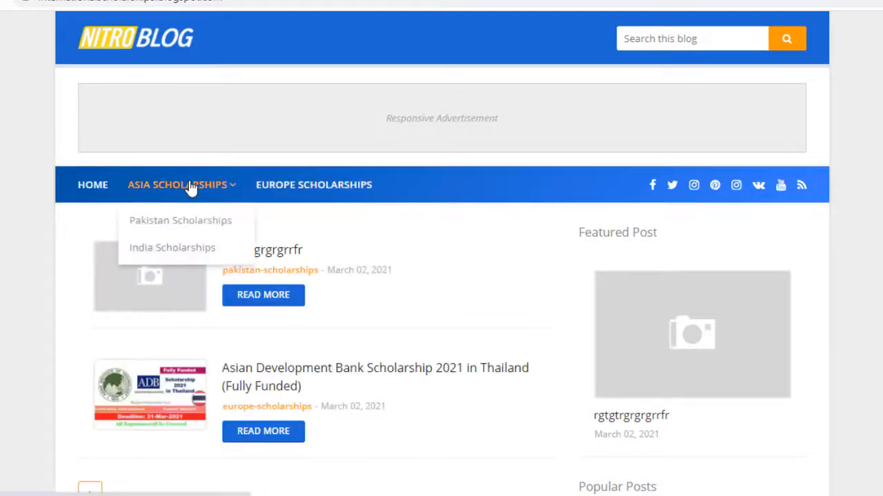
click(188, 227)
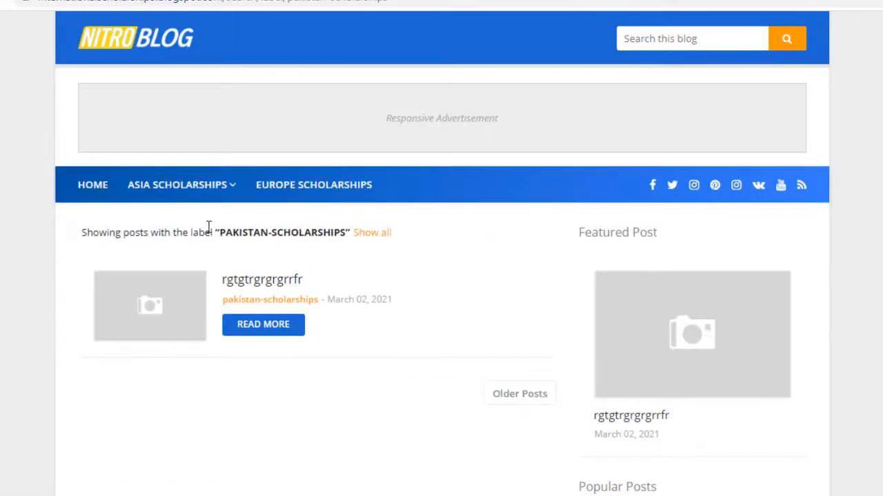
drag(216, 233, 320, 224)
click(75, 207)
Open the live Asia Scholarships page and copy the label "asia-scholarships" from its address
mouse_move(178, 190)
mouse_move(139, 200)
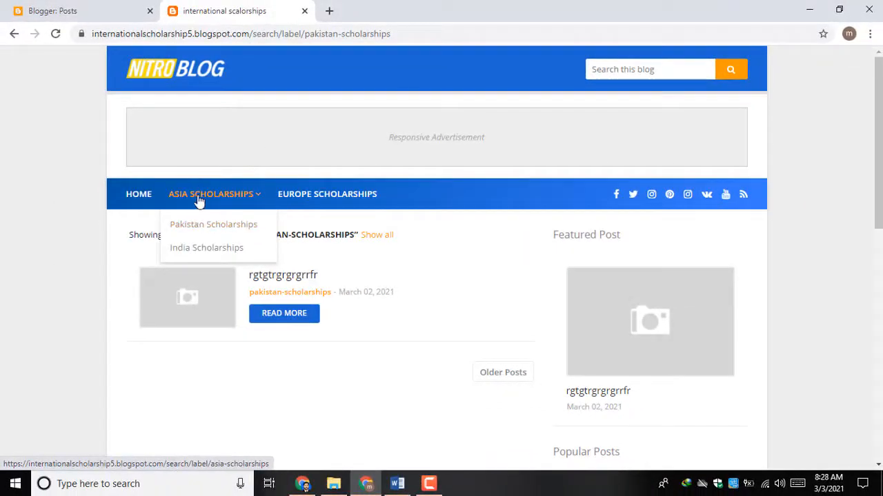
click(196, 198)
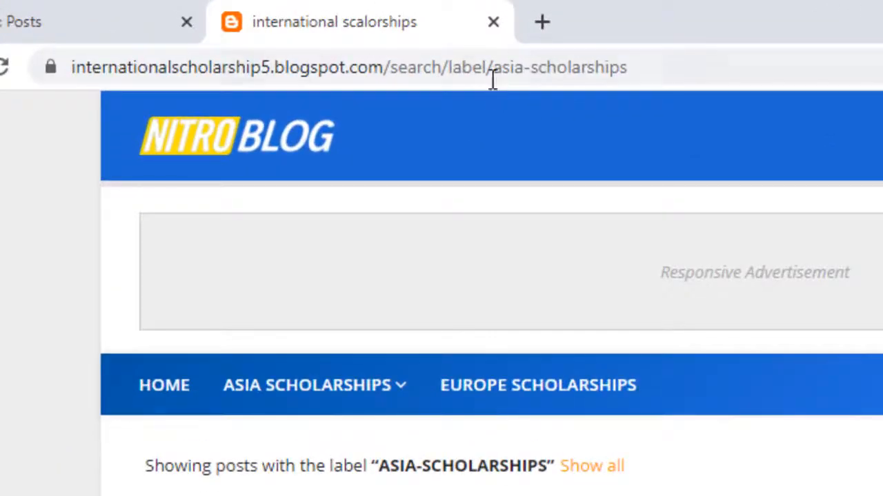
drag(493, 73, 813, 74)
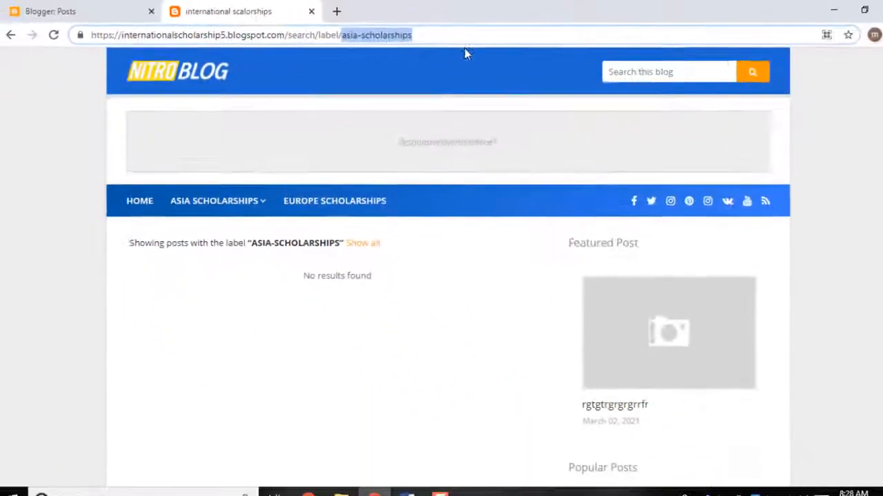
Reopen the "rgtgtrgrgrgrrfr" post in Blogger, add "asia-scholarships" as a second label, update it and return to the posts list
click(43, 11)
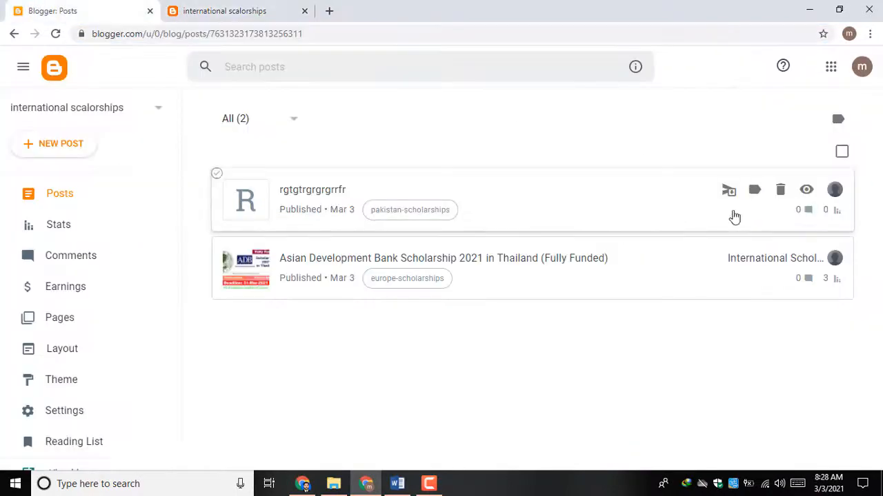
click(174, 189)
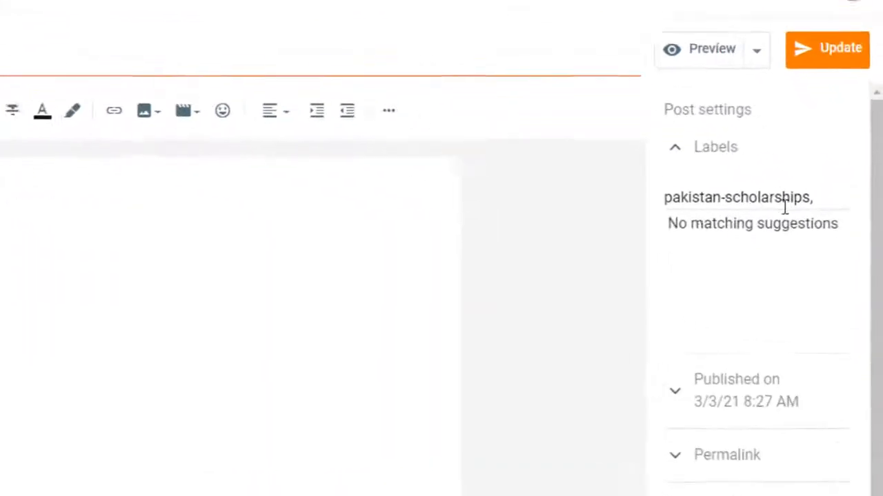
click(833, 197)
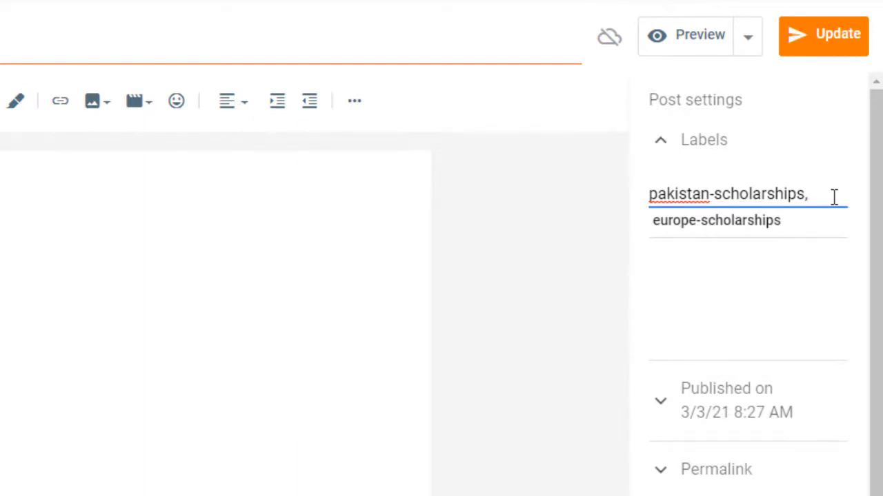
key(ctrl+v)
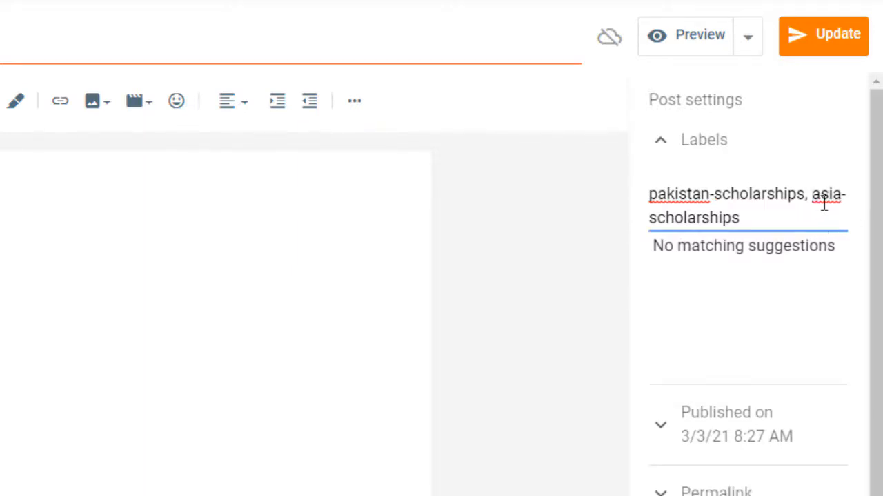
click(826, 51)
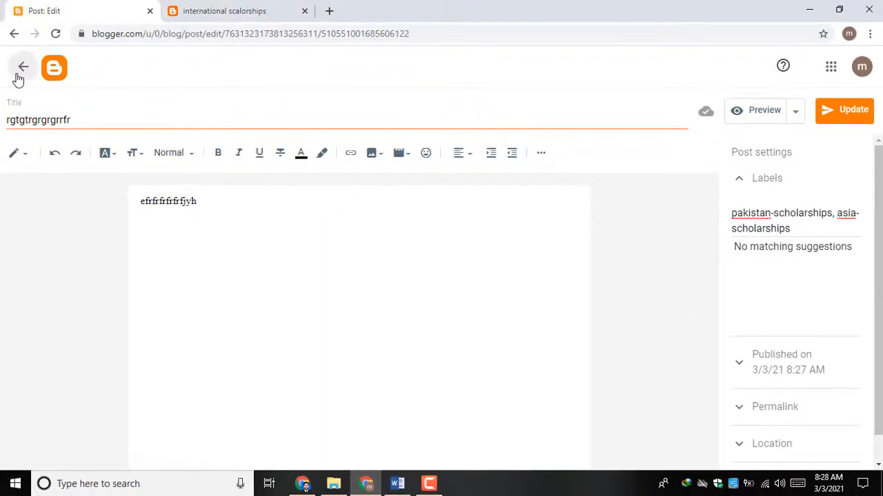
click(19, 73)
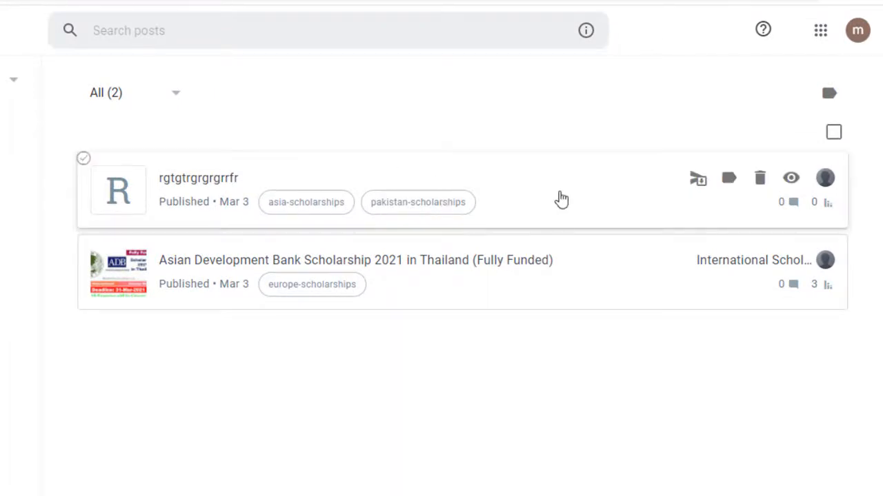
Compare the post listings on the live blog's home, Pakistan Scholarships and Asia Scholarships pages
click(302, 192)
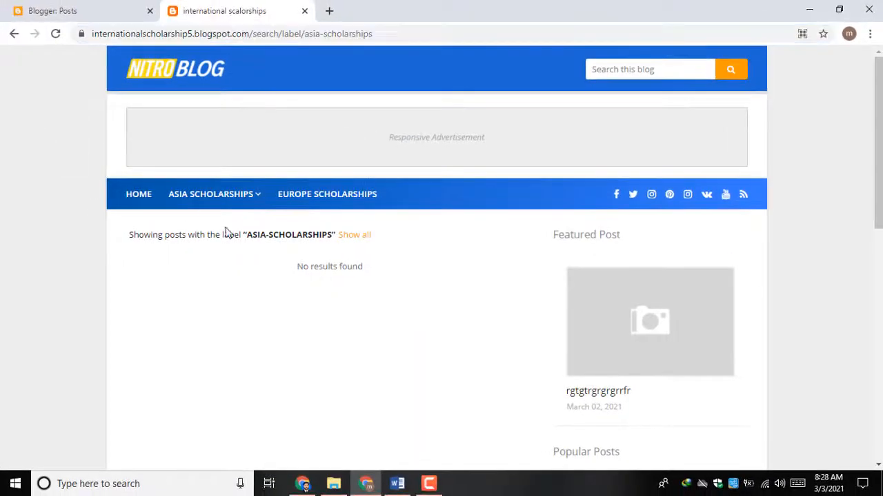
click(140, 196)
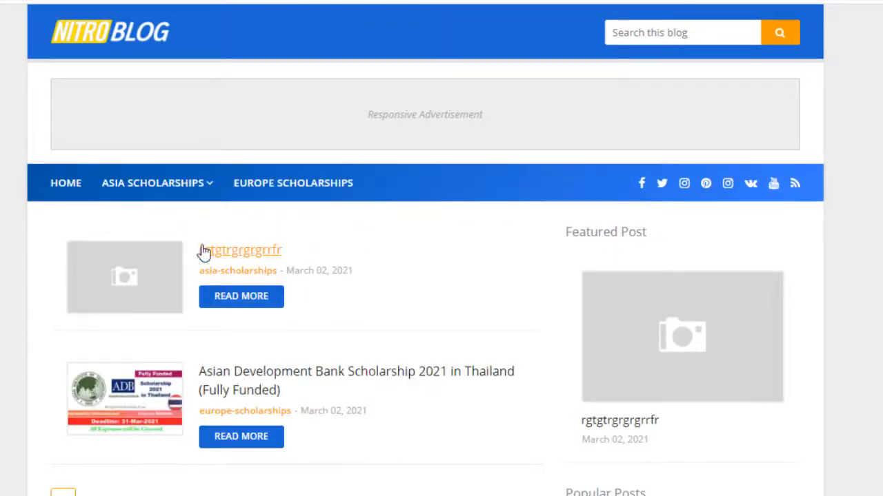
mouse_move(133, 199)
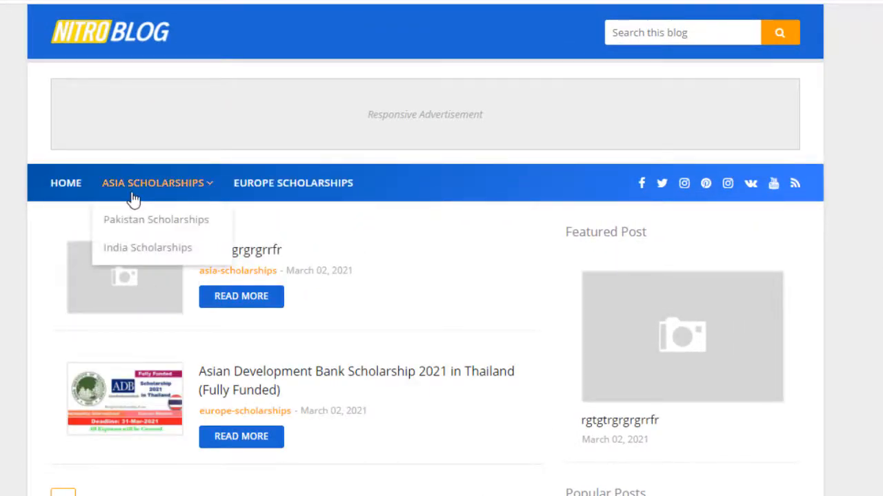
click(140, 222)
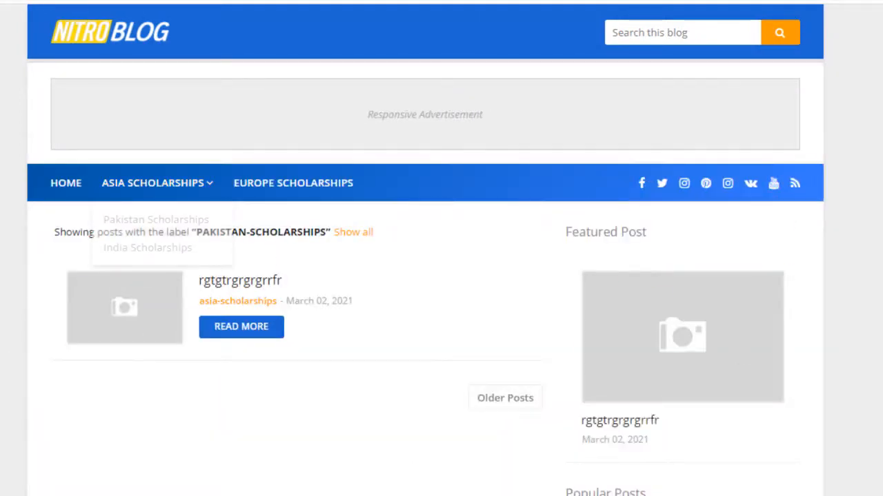
click(133, 186)
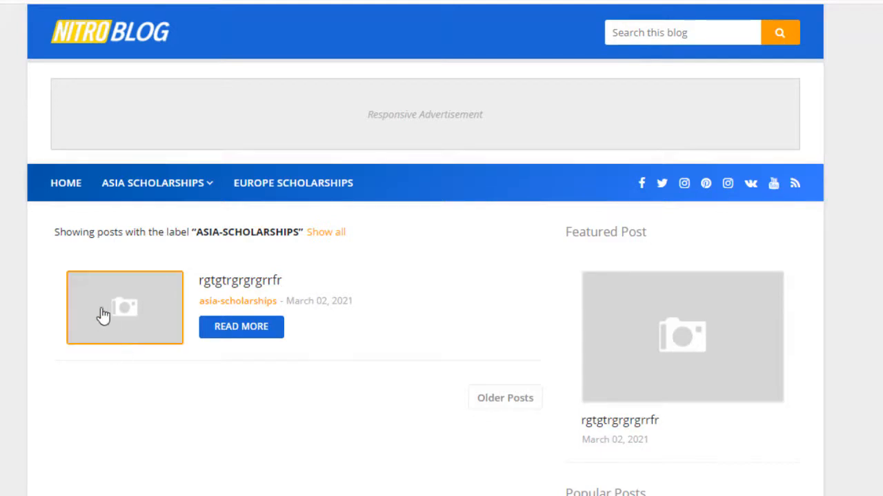
mouse_move(95, 178)
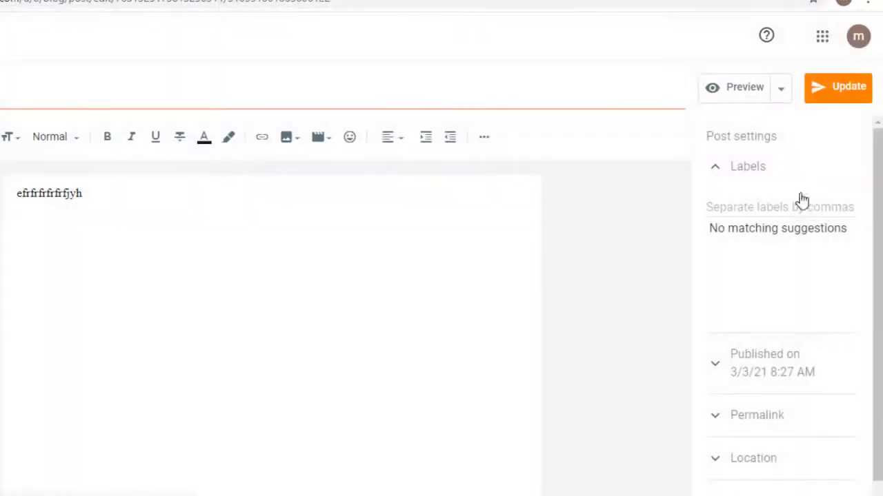
text(pakistan-scholarships,asia-scholarships,)
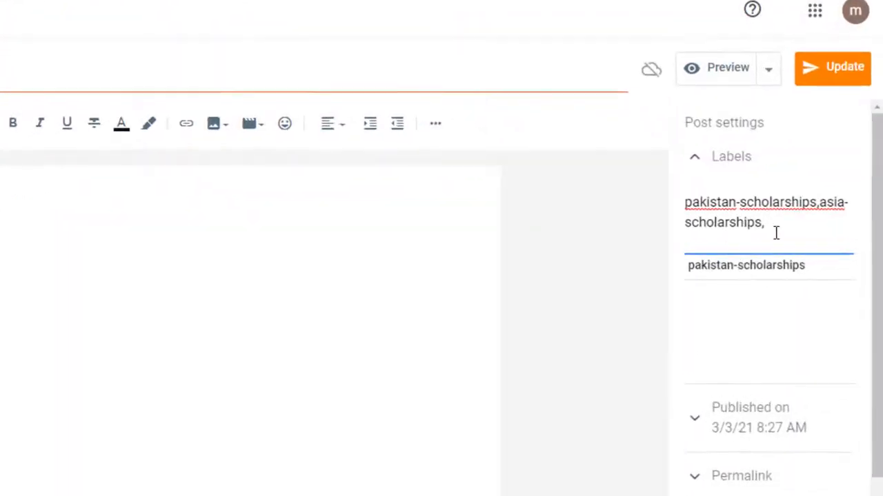
click(23, 67)
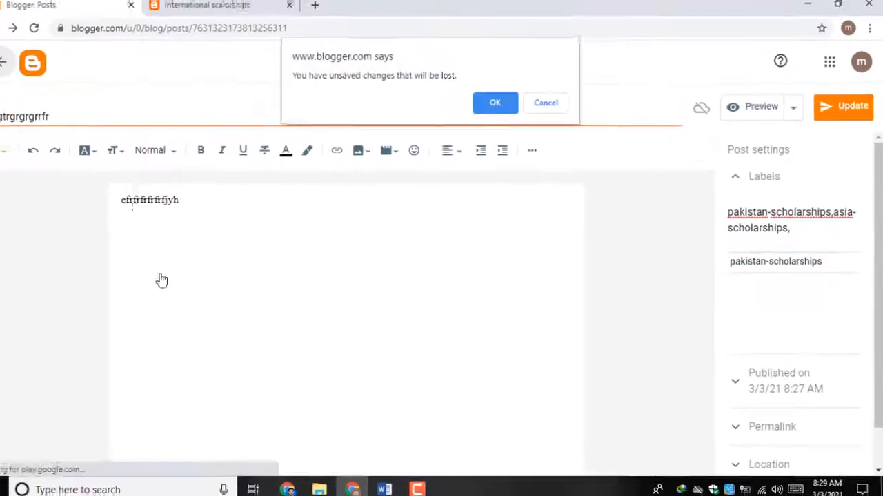
click(498, 108)
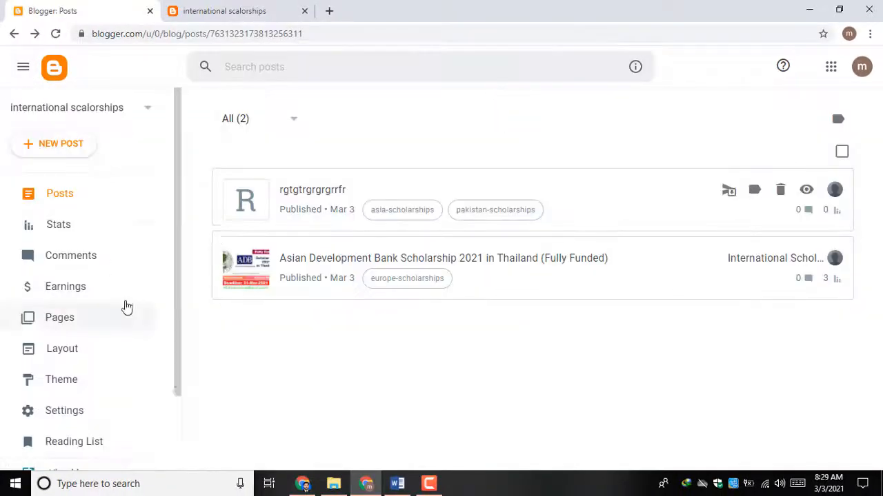
Create a new Blogger post titled "rffefrefrgfrggg" with the body text "gtghthgtgtgfrfrgtgtg"
click(93, 207)
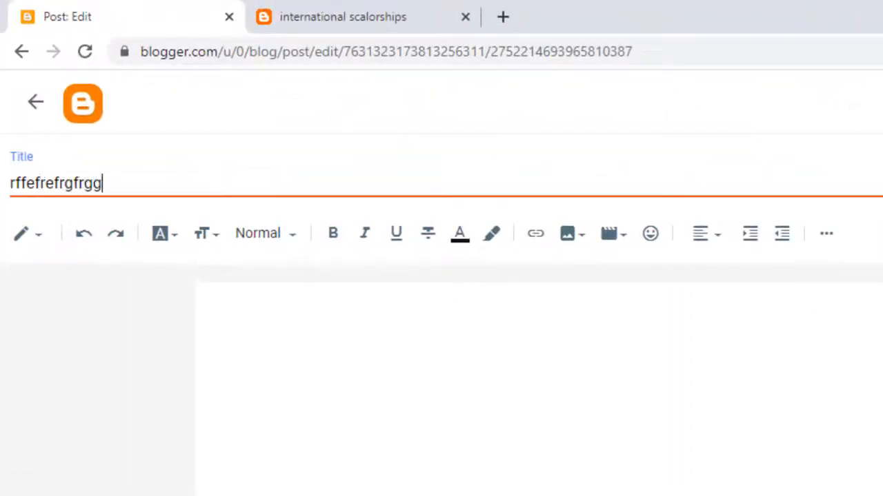
click(328, 454)
text(gtghtgtgtgfrfrgtgtg)
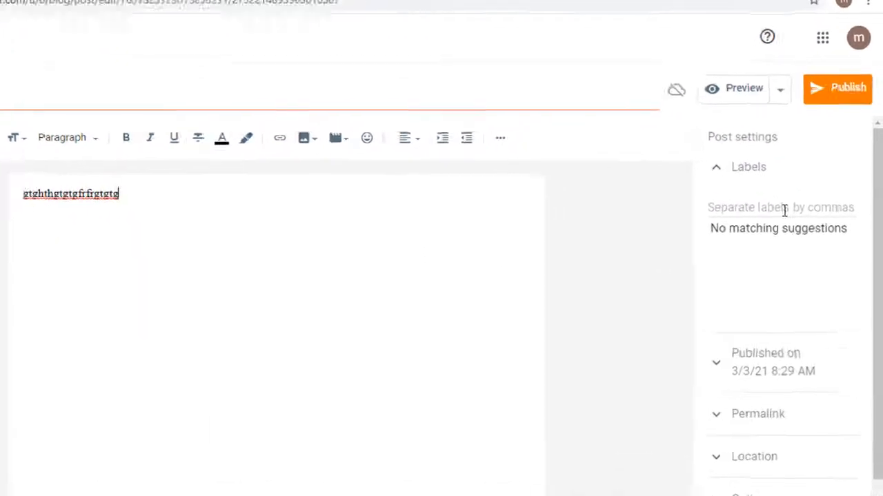
Open the live India Scholarships page under Asia Scholarships and copy the label "india-scholarships" from its address
click(796, 213)
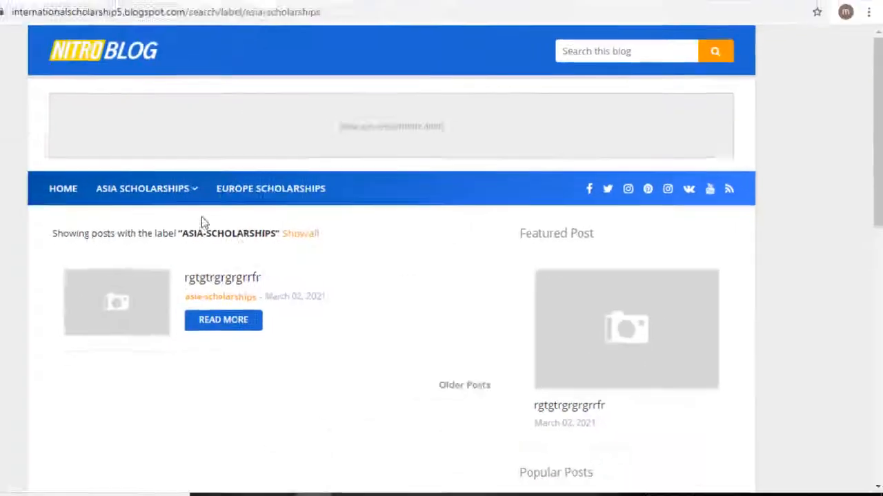
mouse_move(149, 188)
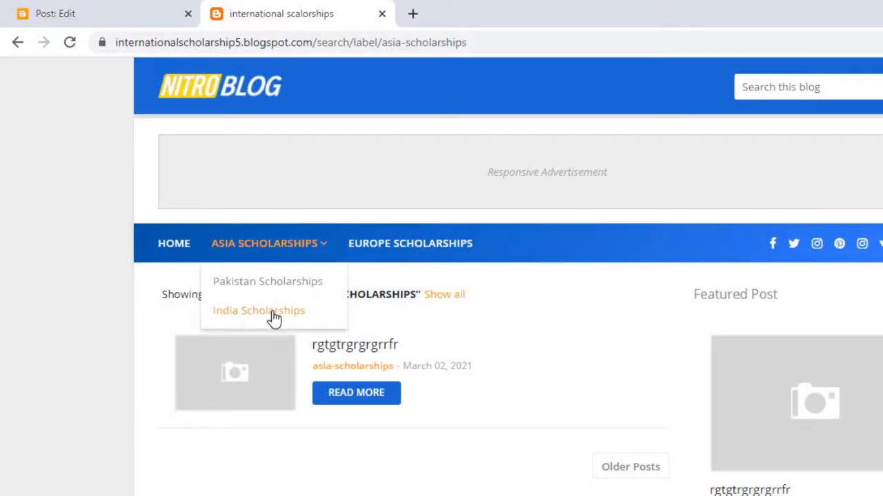
click(273, 314)
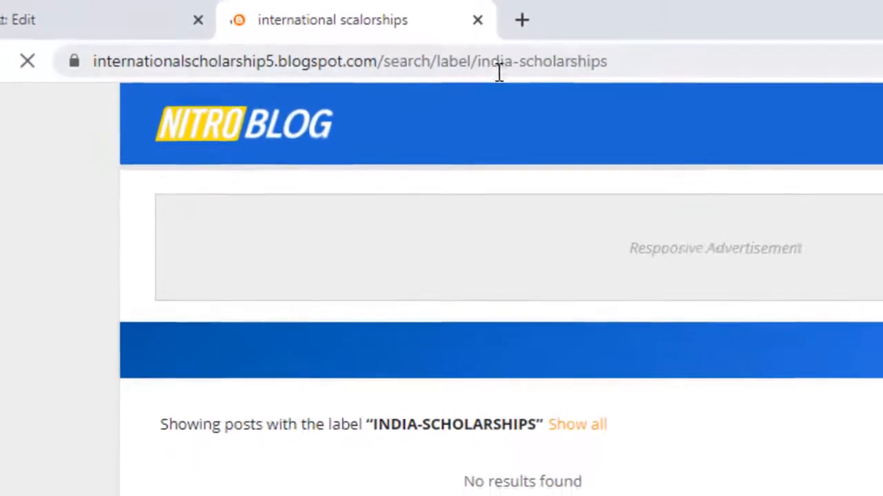
drag(498, 71, 675, 69)
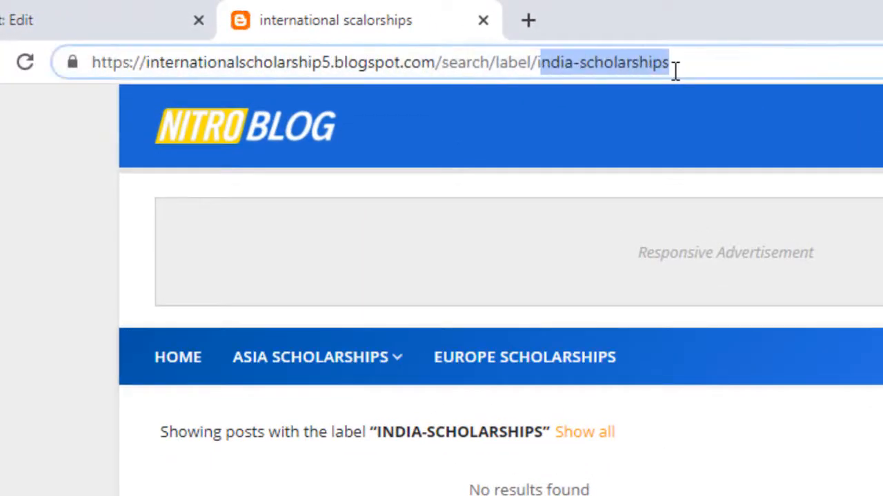
click(542, 67)
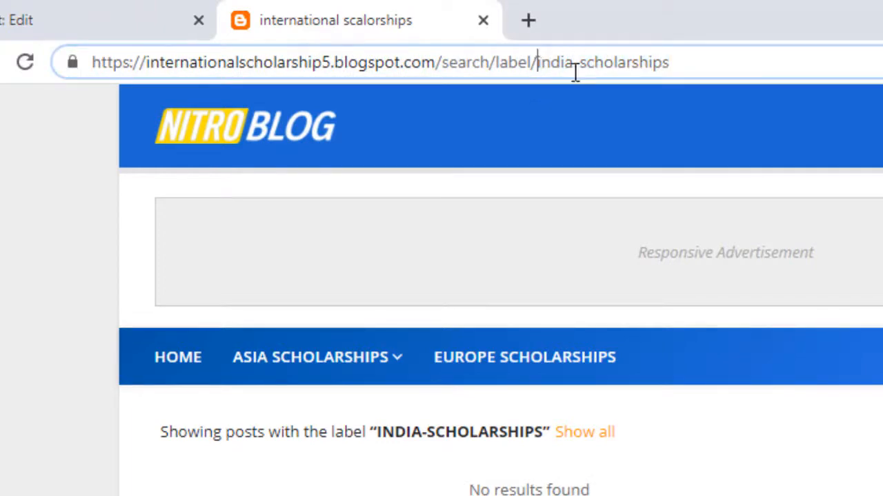
shift+click(770, 71)
key(ctrl+c)
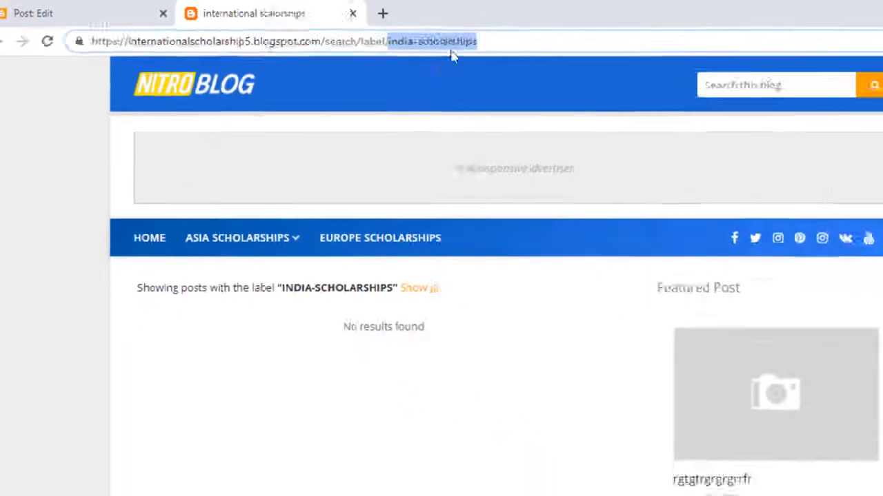
Paste "india-scholarships" as the new post's label in Blogger and publish the post
click(21, 20)
key(ctrl+v)
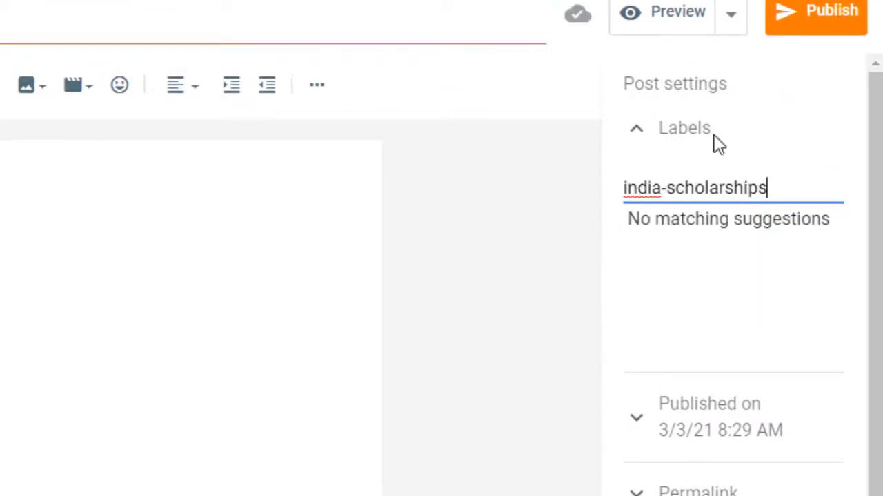
click(817, 24)
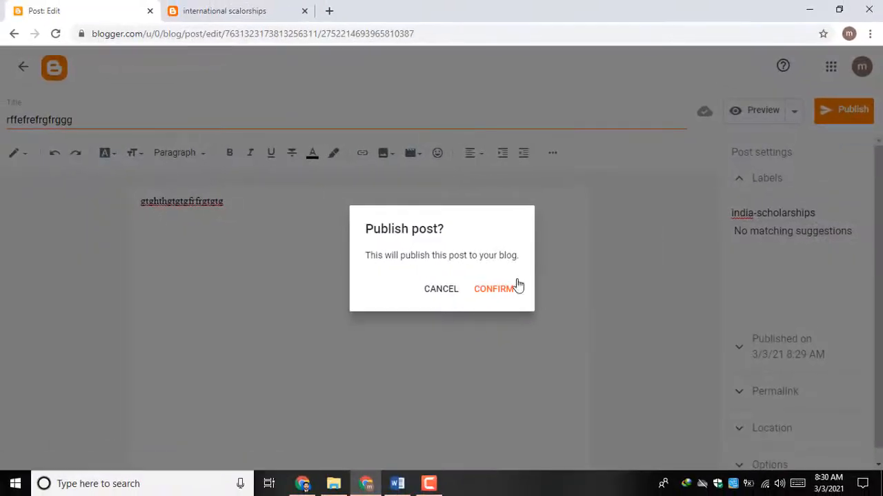
click(517, 287)
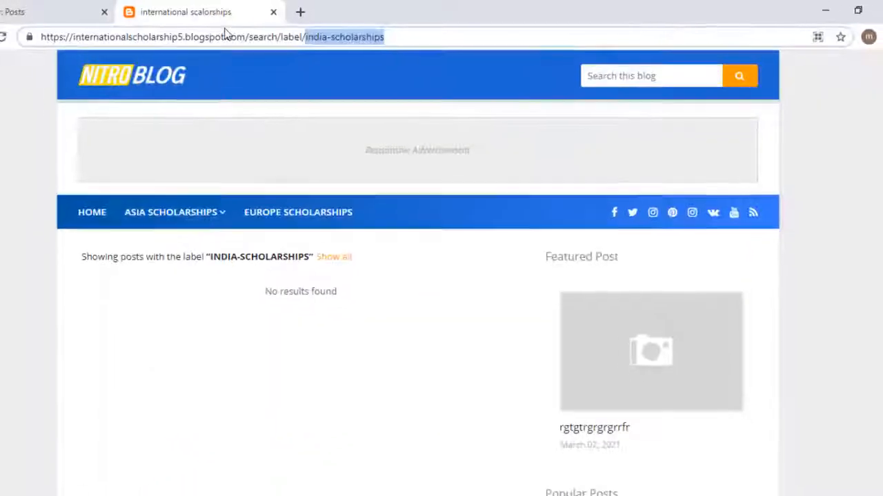
Reopen the "rffefrefrgfrggg" post in Blogger, add the suggested label "asia-scholarships" beside "india-scholarships" and update the post
mouse_move(227, 231)
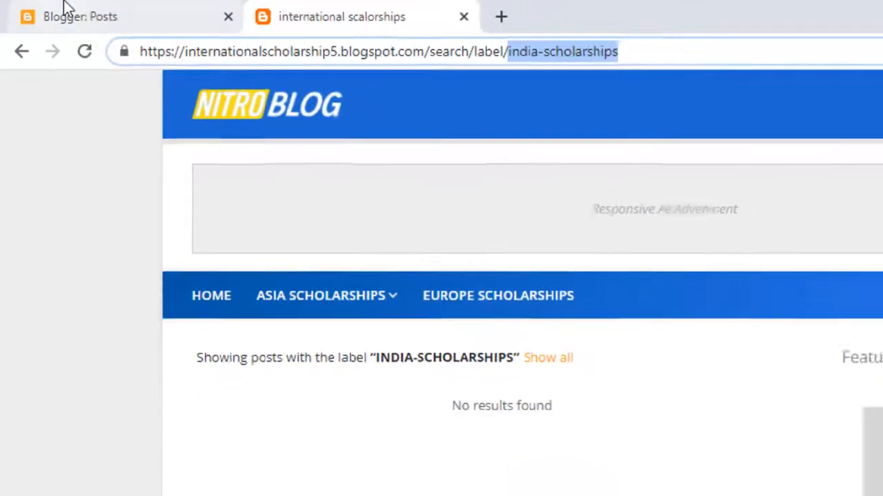
click(76, 16)
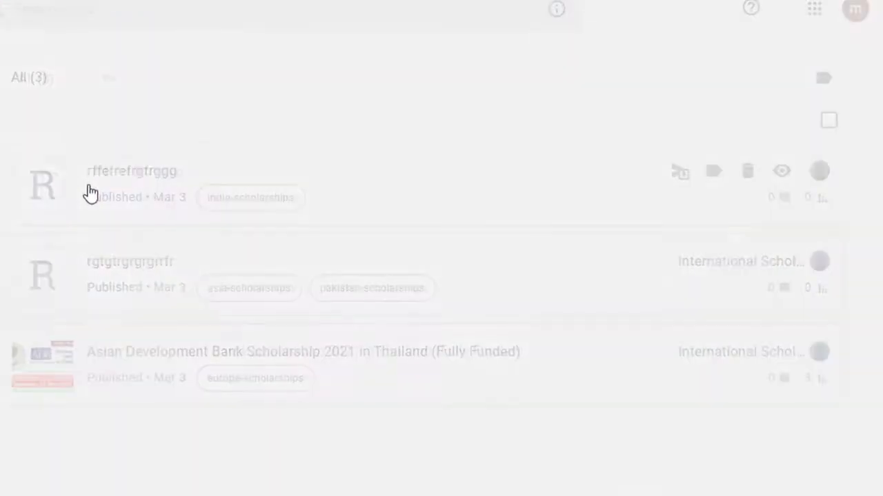
click(186, 200)
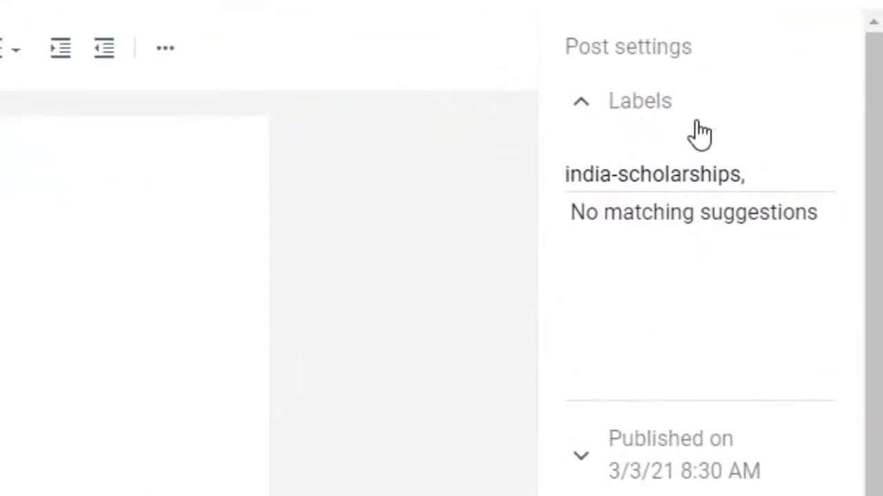
click(788, 170)
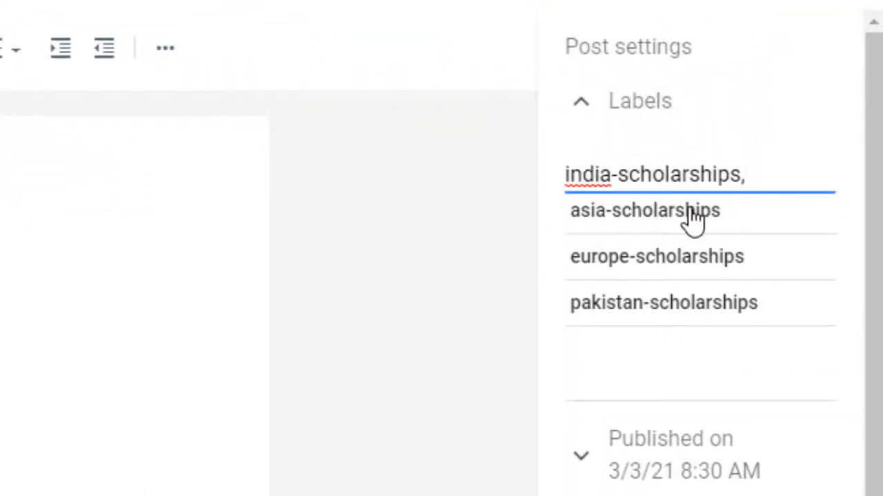
click(693, 219)
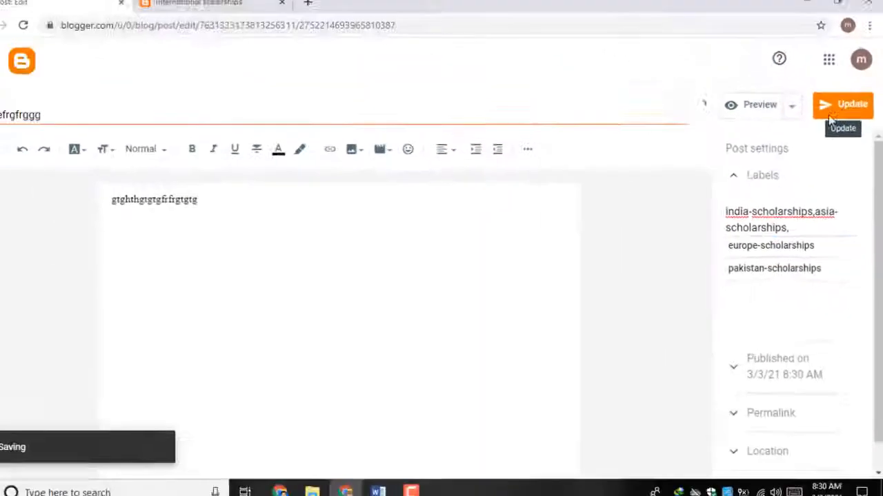
click(200, 2)
right_click(18, 140)
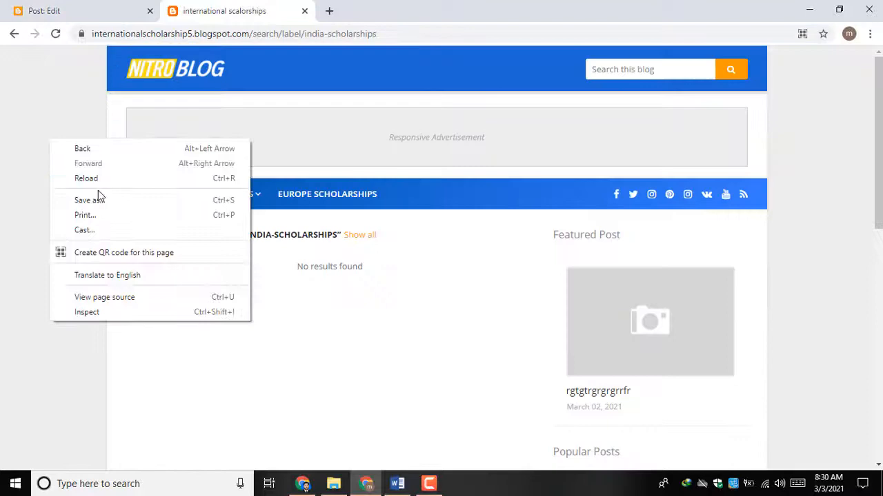
click(144, 8)
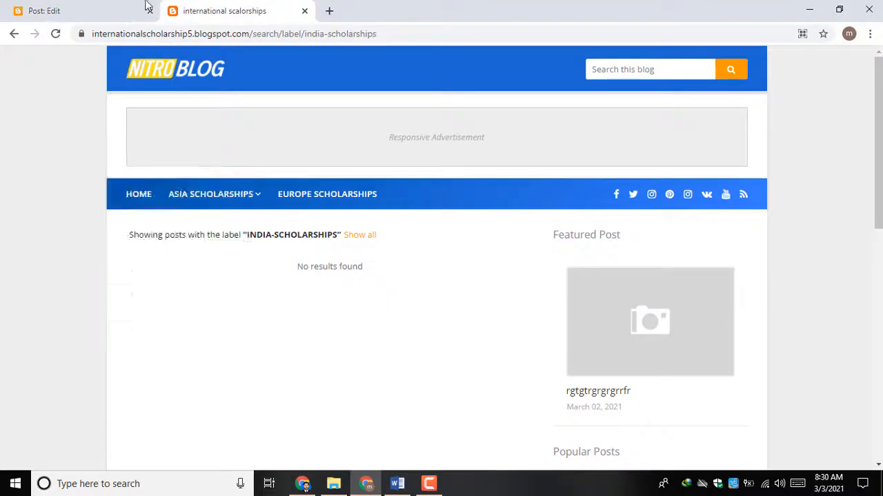
Return to the Blogger posts list to check the labels, and reload the live India Scholarships page to examine its post listing
click(145, 9)
click(20, 67)
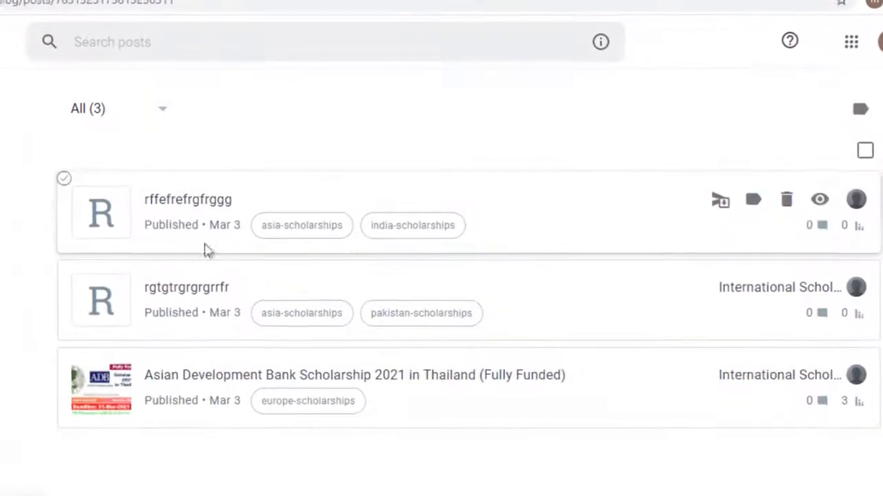
click(183, 2)
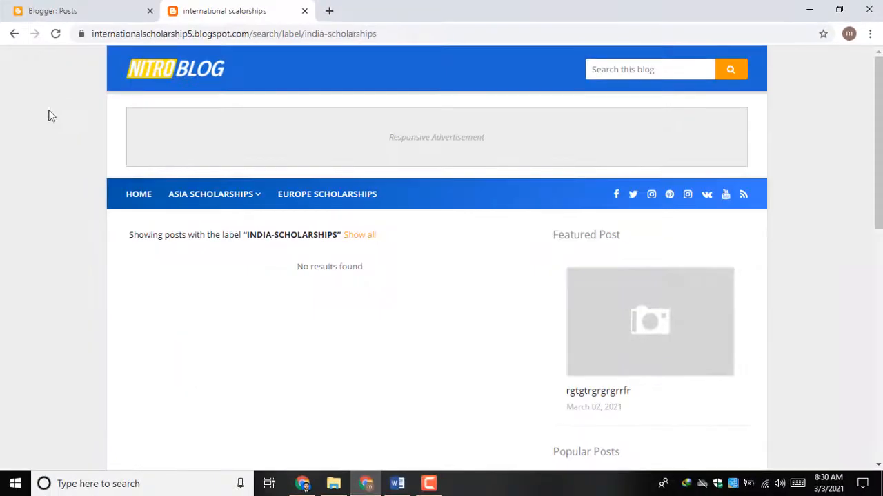
right_click(32, 129)
click(72, 169)
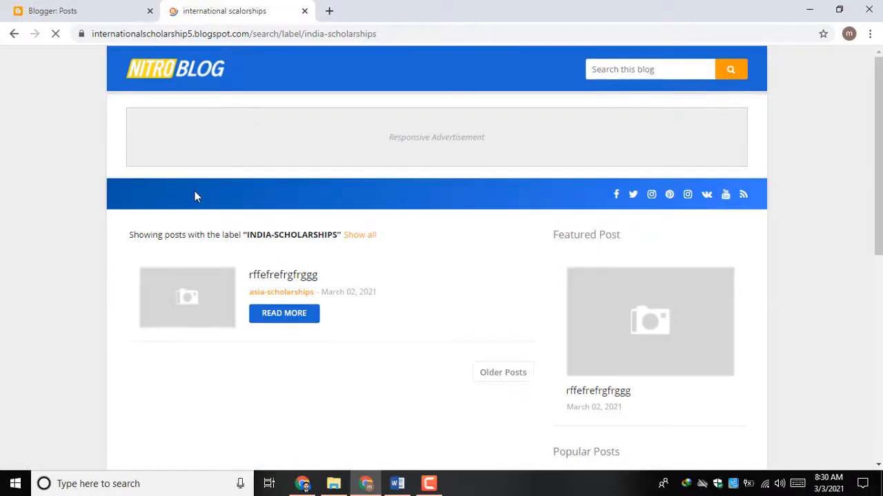
mouse_move(207, 207)
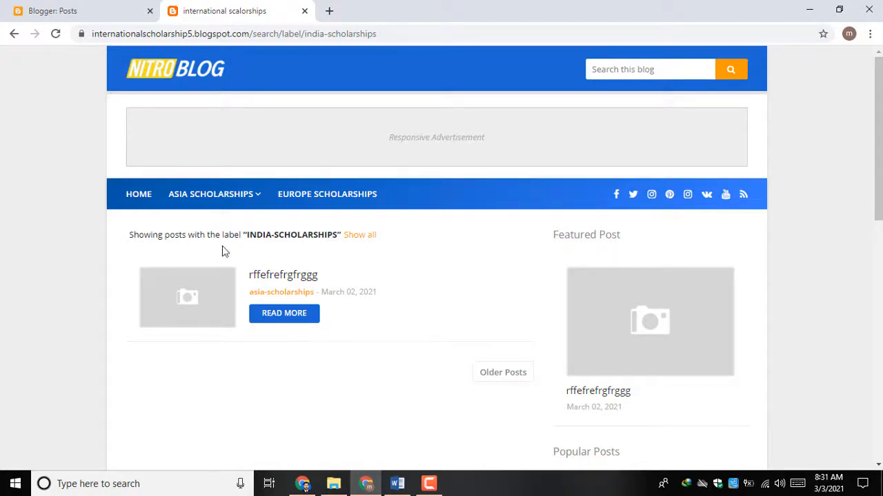
click(429, 483)
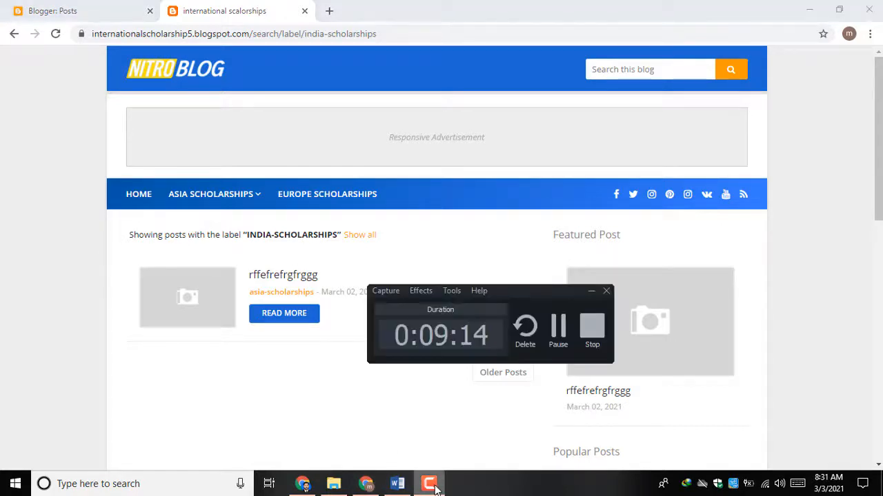
drag(524, 292, 780, 383)
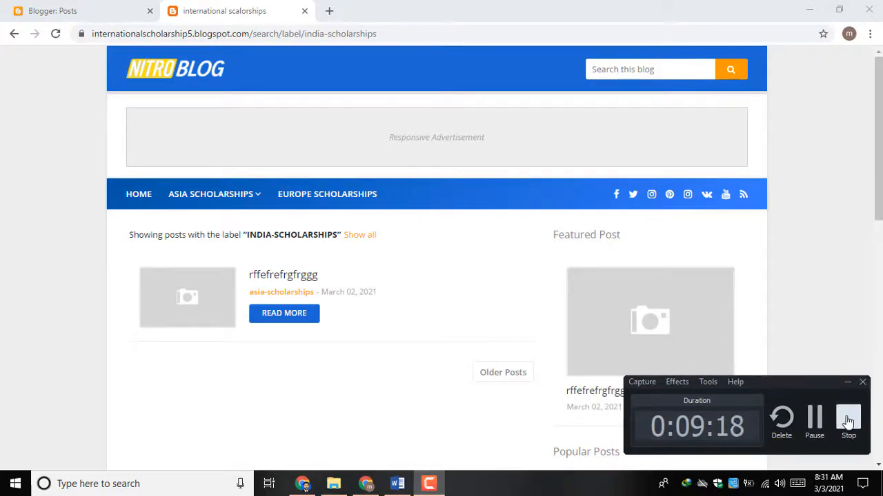